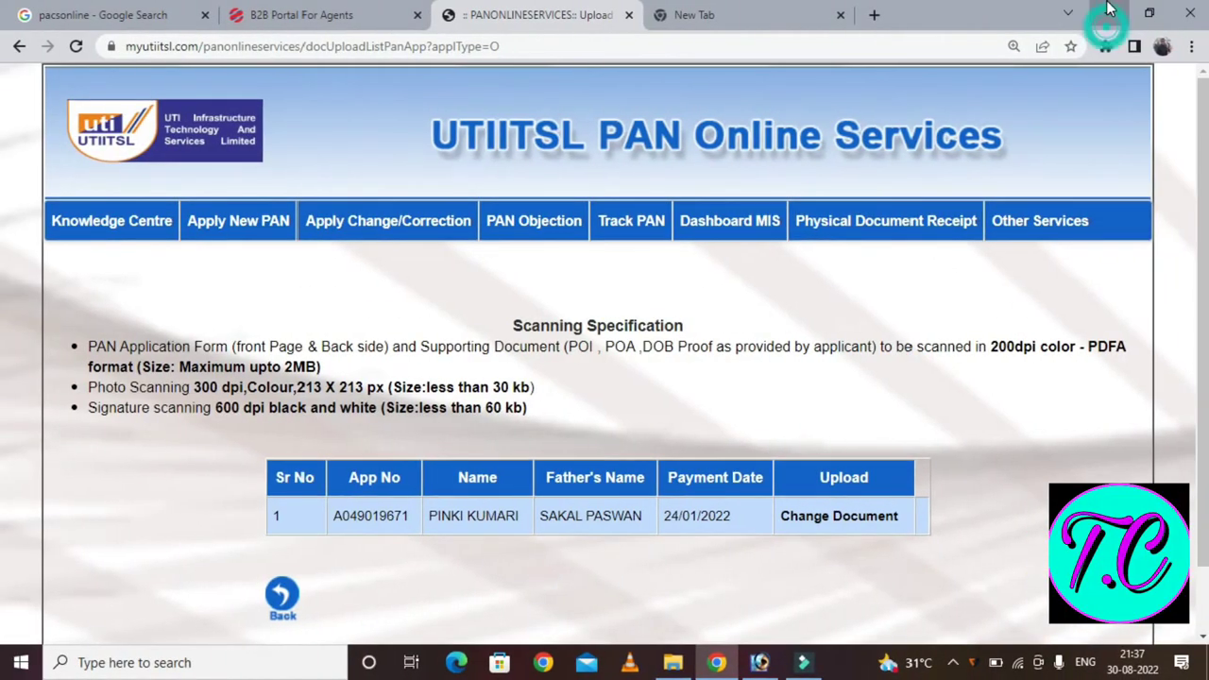
Step: Open the passport photo scan from This PC > Pictures and move its window into view
click(1102, 19)
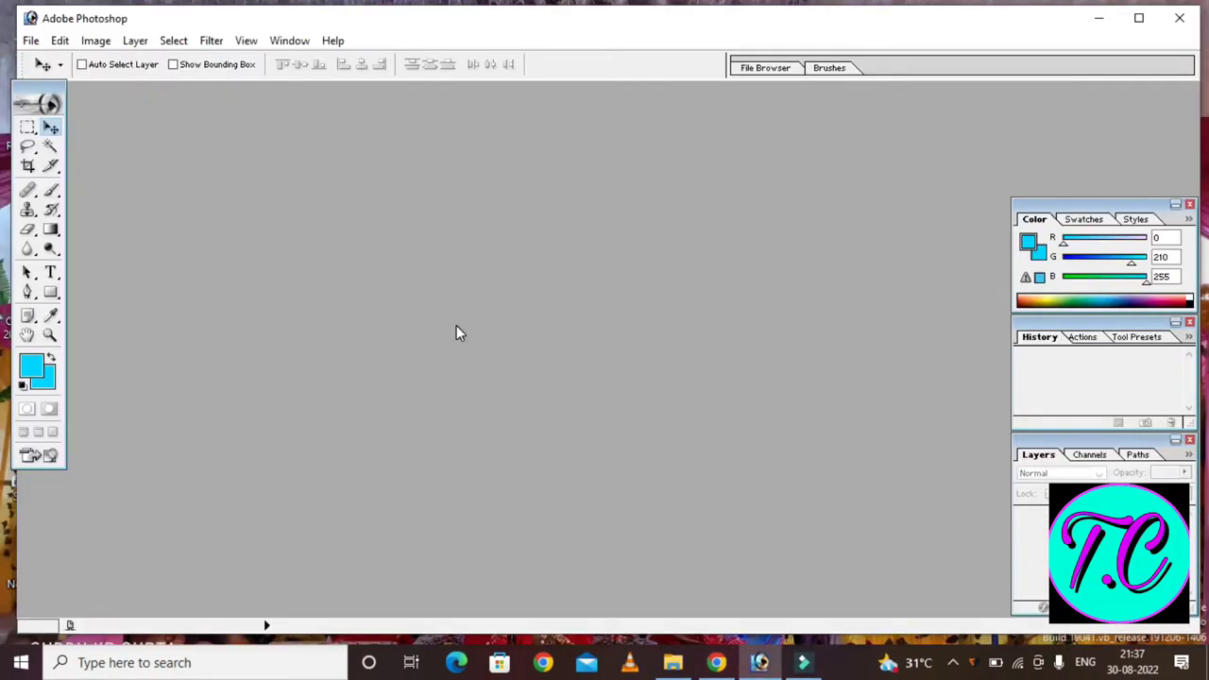
double_click(421, 317)
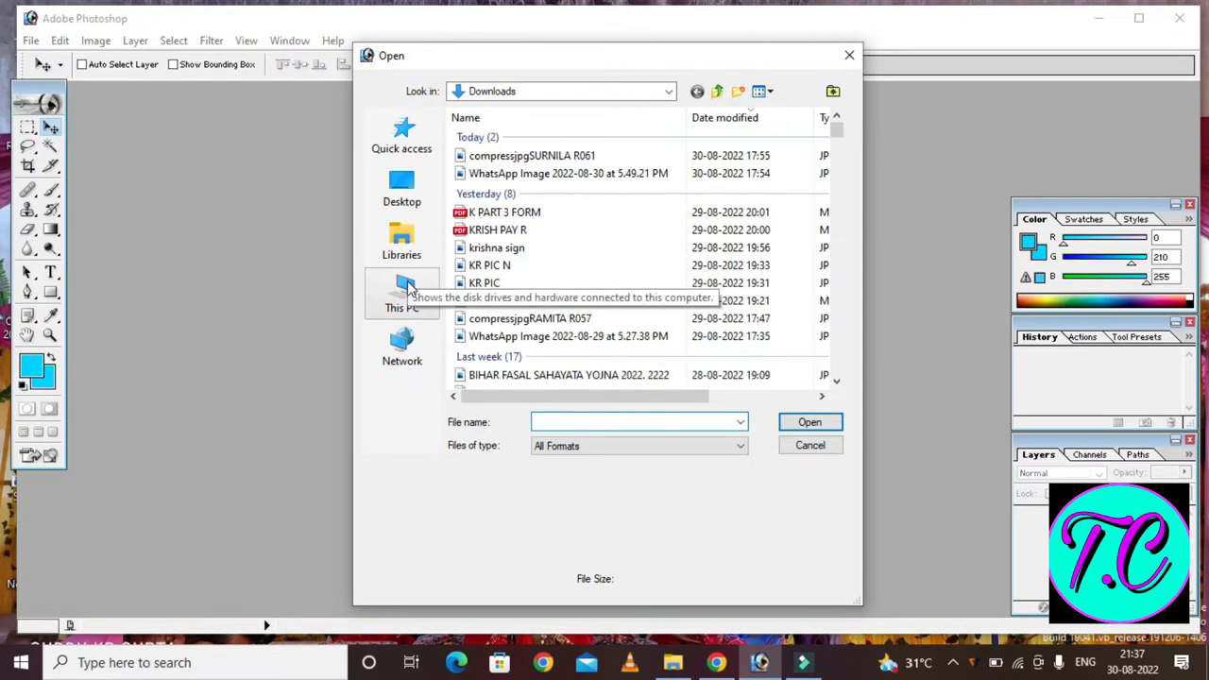
click(408, 288)
double_click(526, 372)
scroll(683, 284, down, 5)
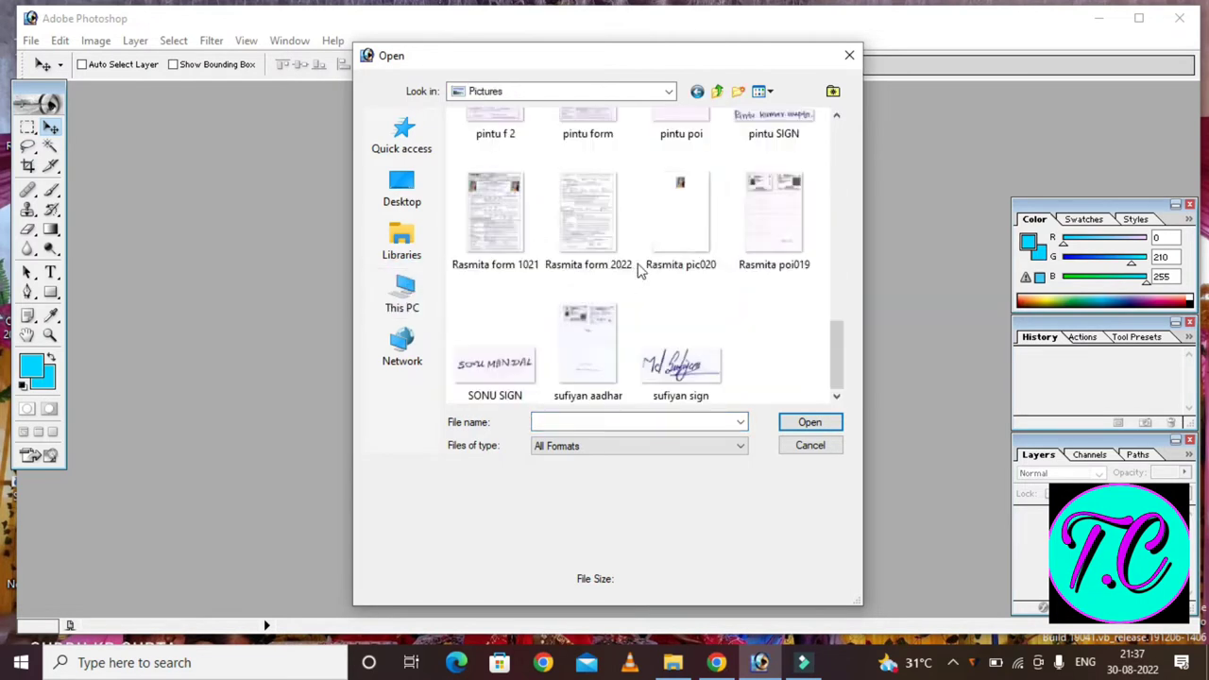
double_click(701, 202)
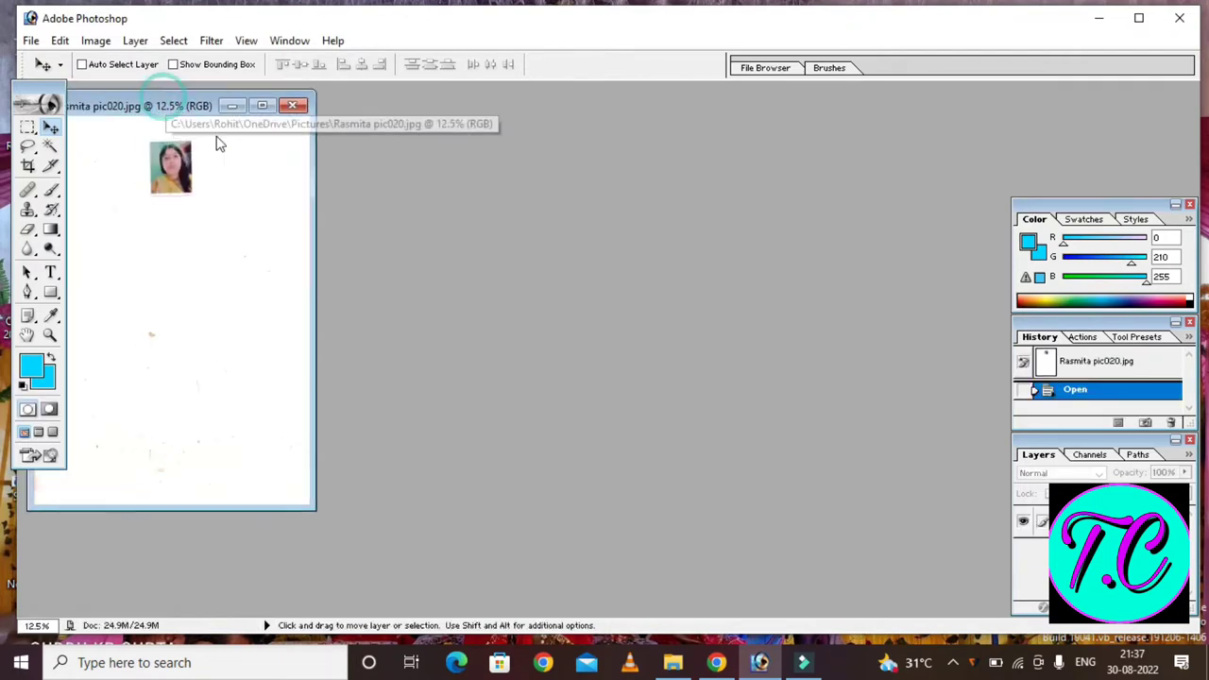
drag(168, 102, 289, 184)
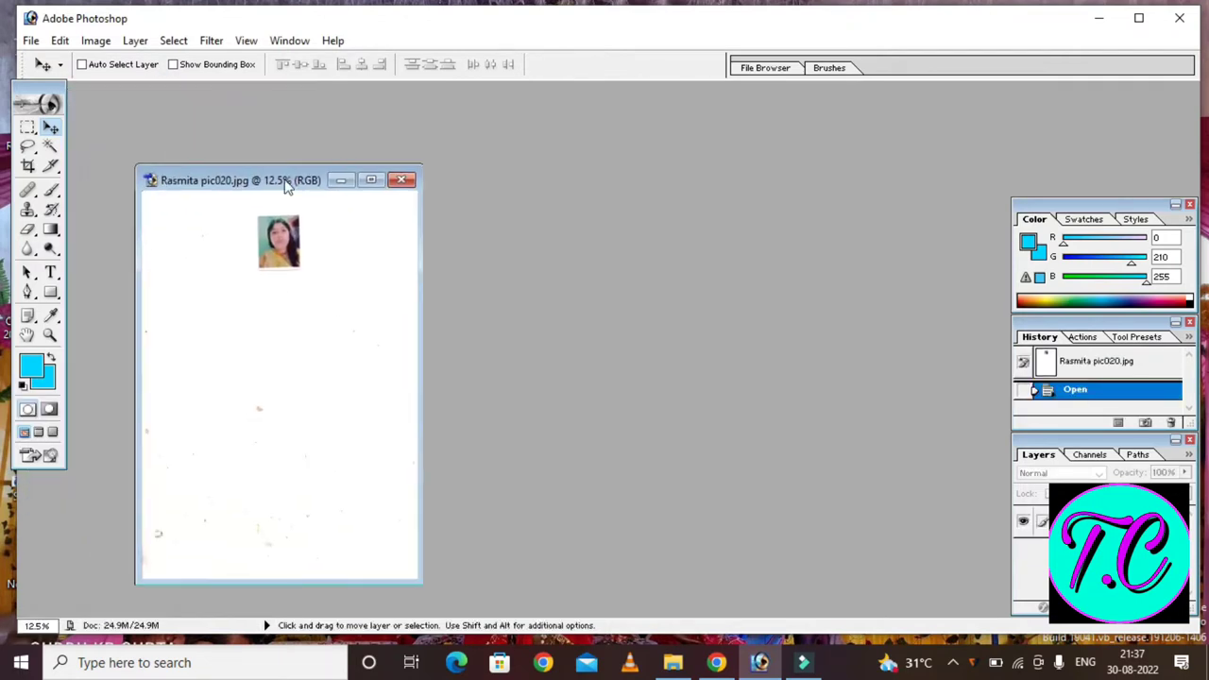
Step: Set the Crop tool to 1.8 in × 1.8 in at 300 pixels/inch and frame the portrait
click(28, 167)
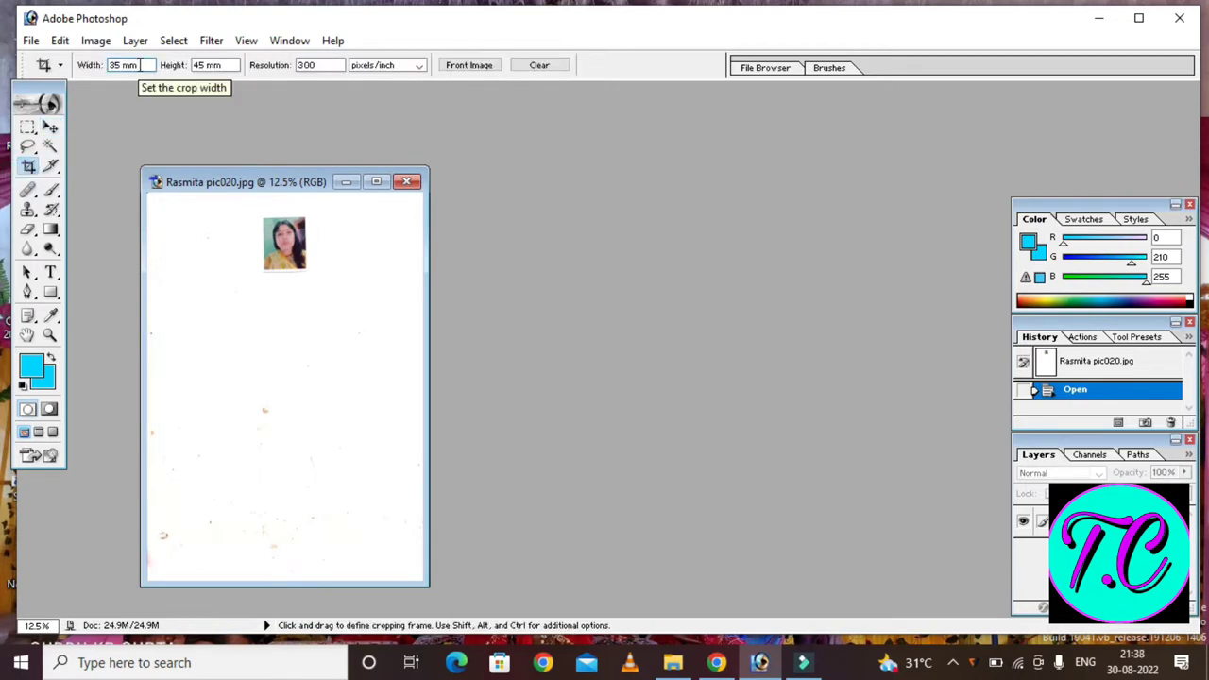
double_click(128, 66)
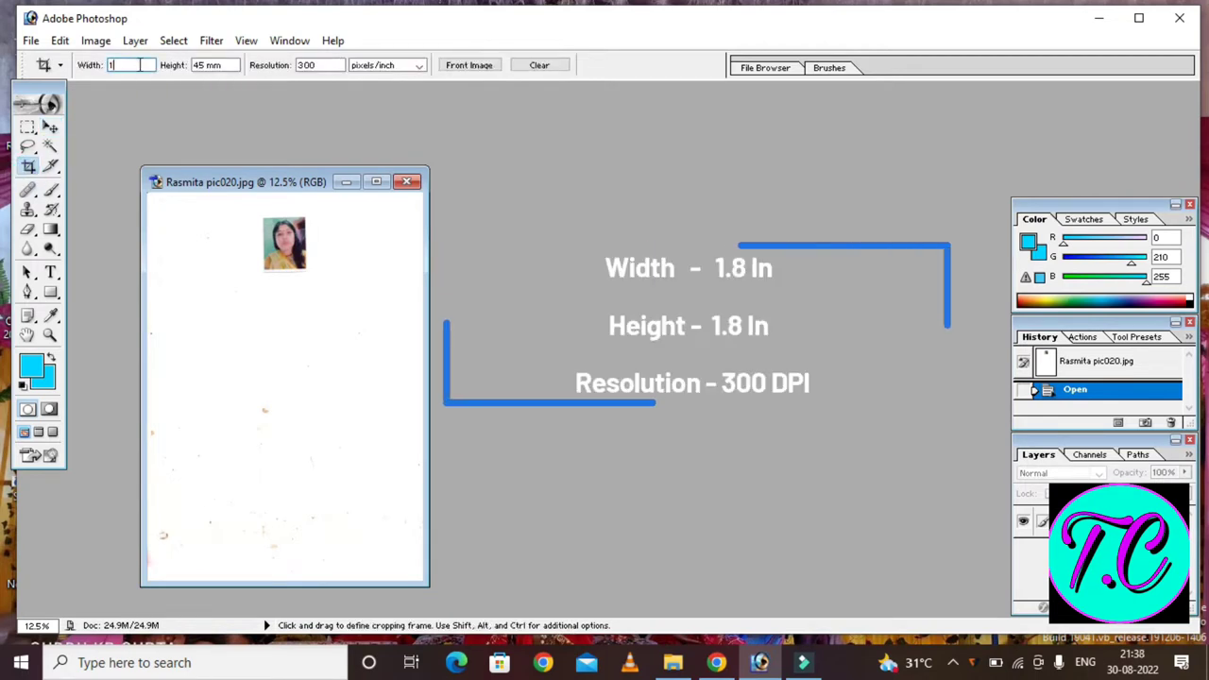
text(1.8)
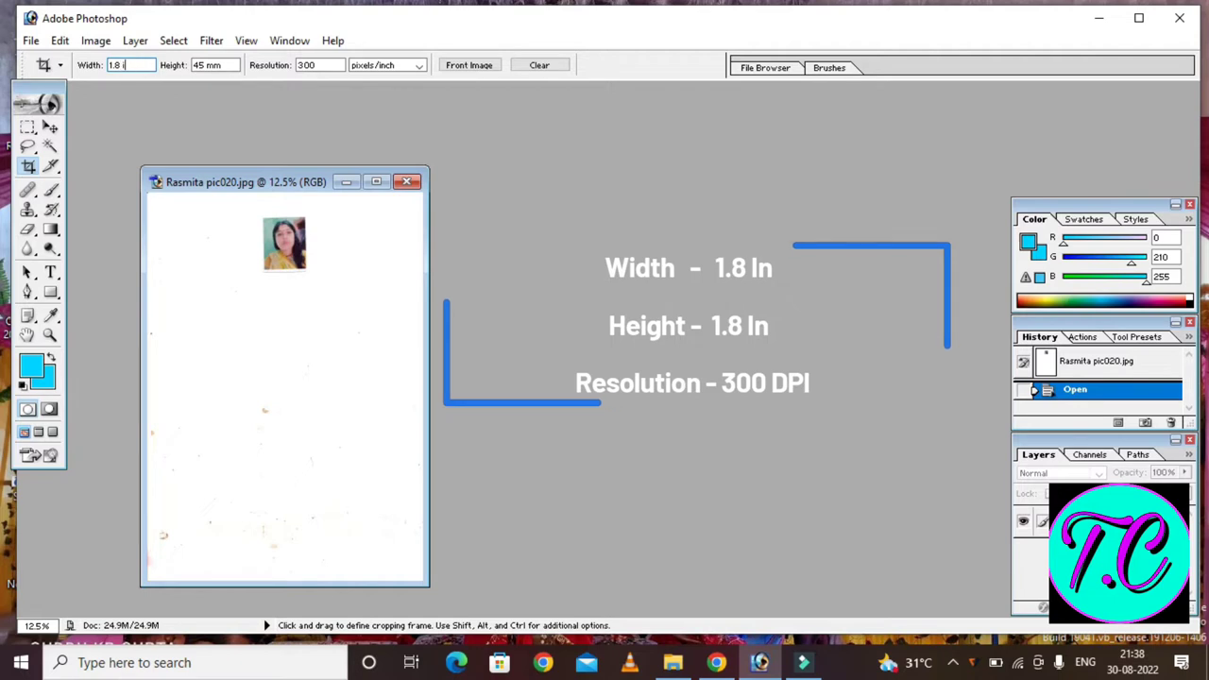
double_click(227, 65)
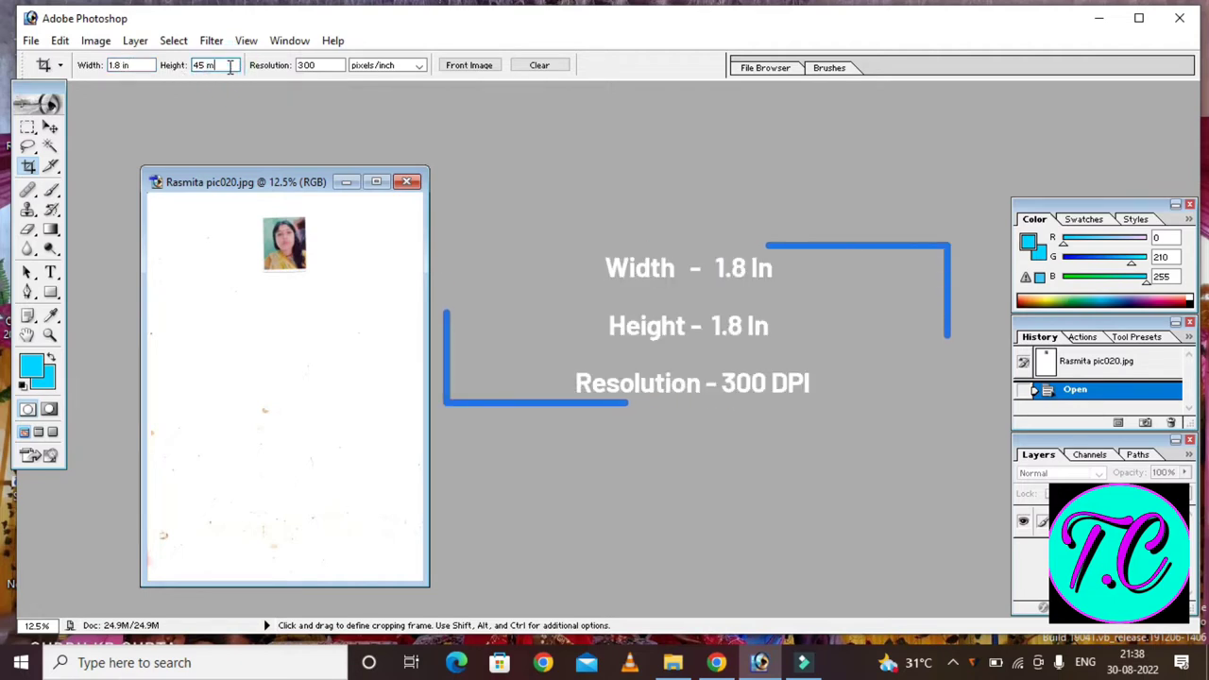
key(BackSpace)
text(1)
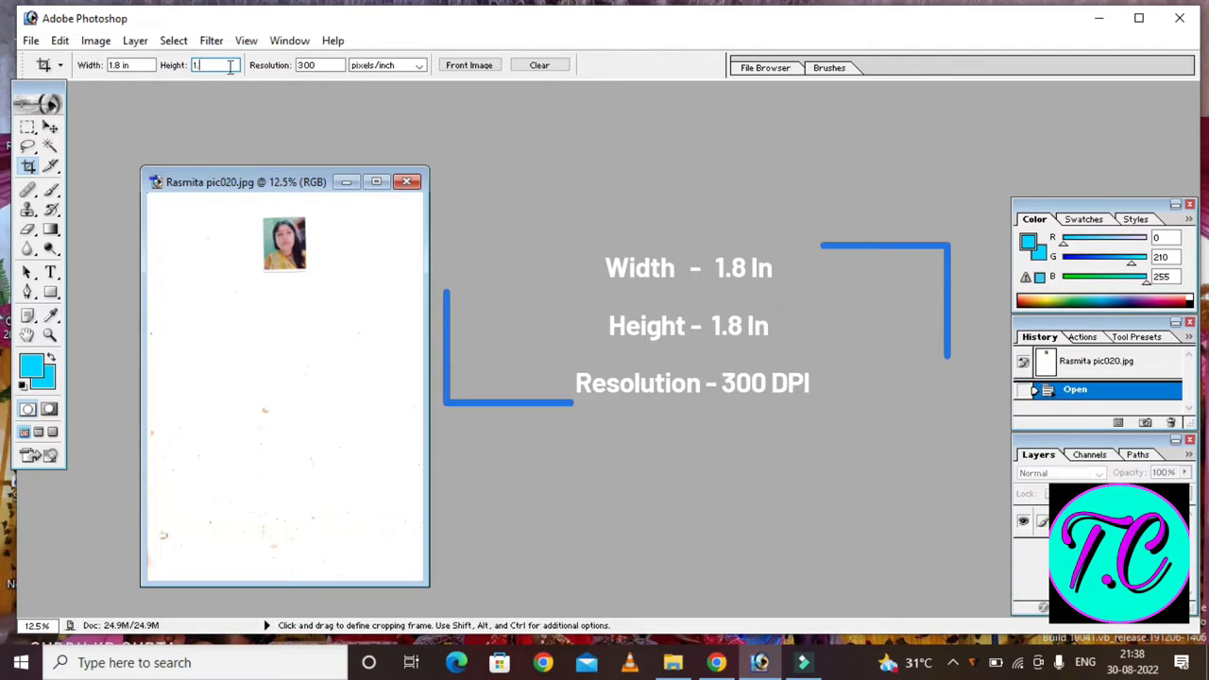
text(.8 in)
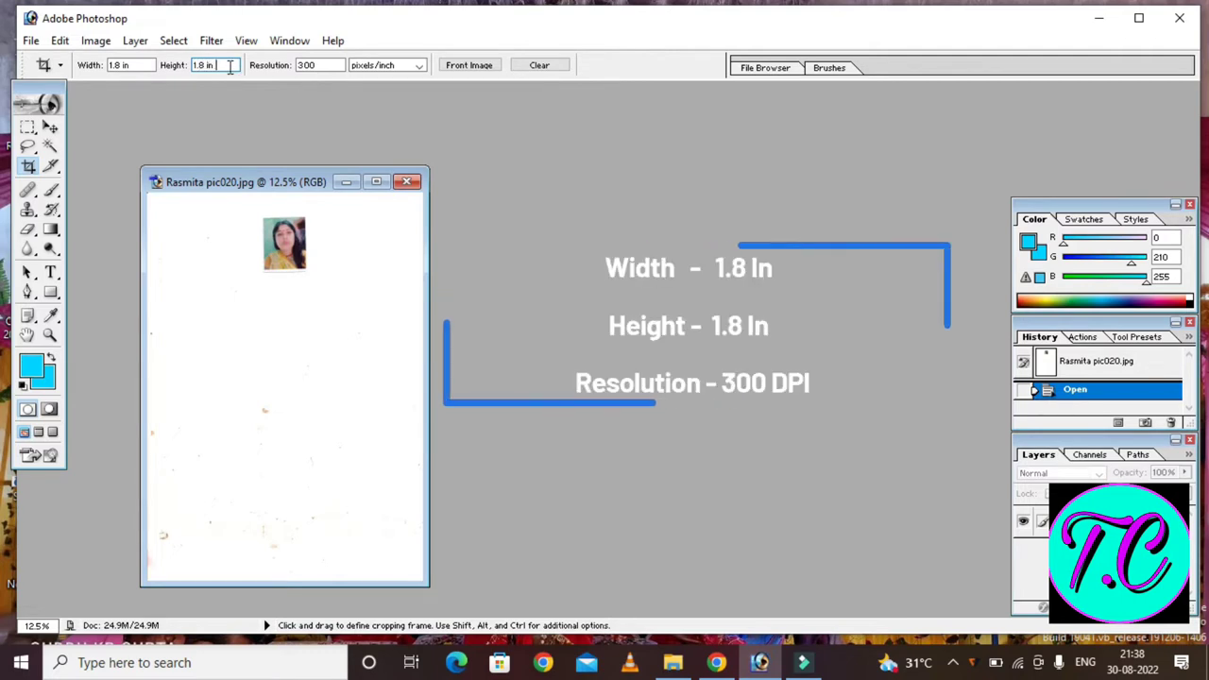
click(326, 66)
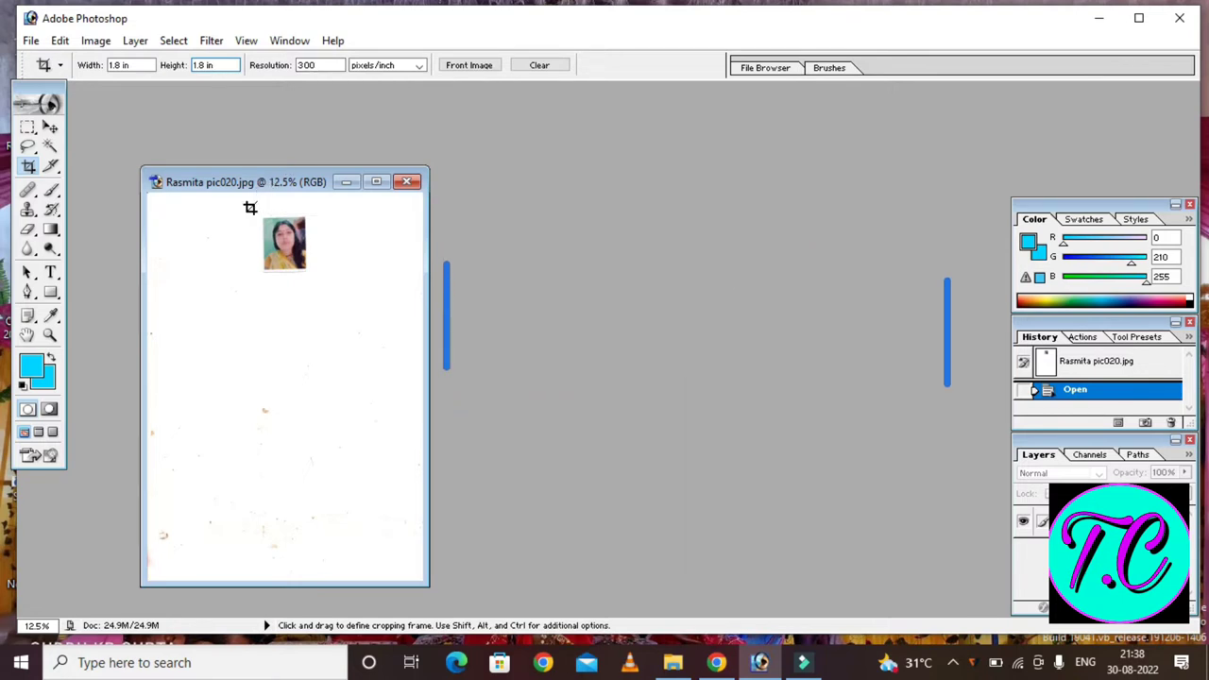
click(378, 66)
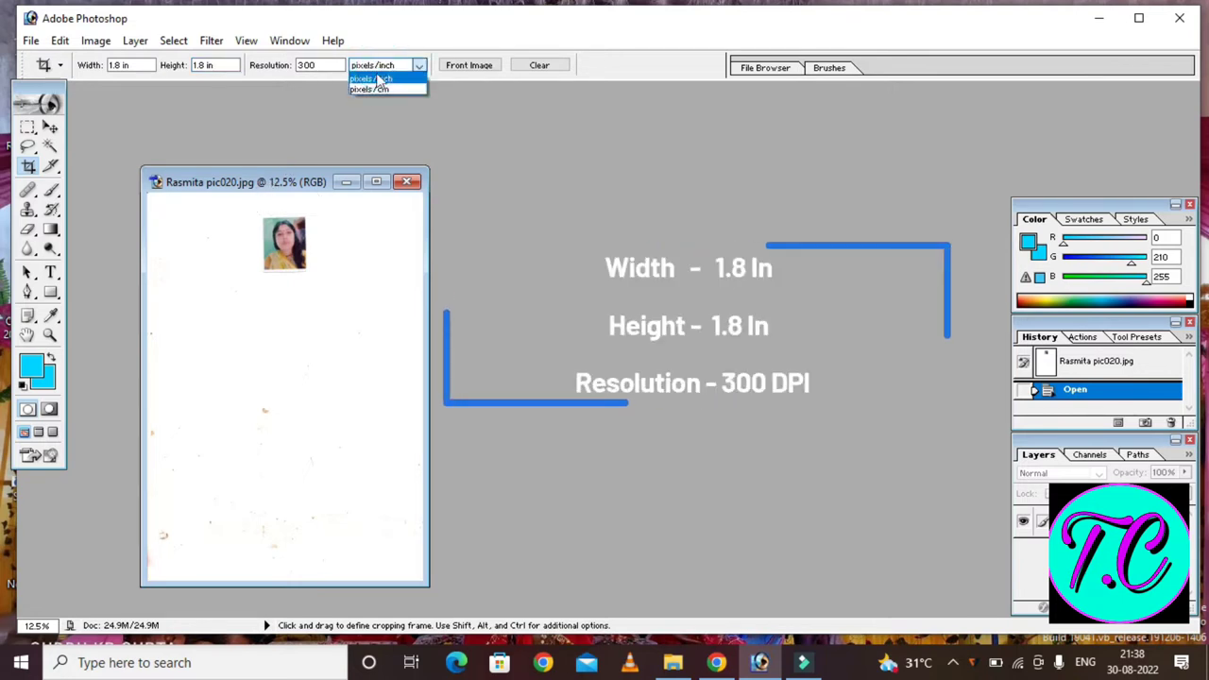
click(382, 80)
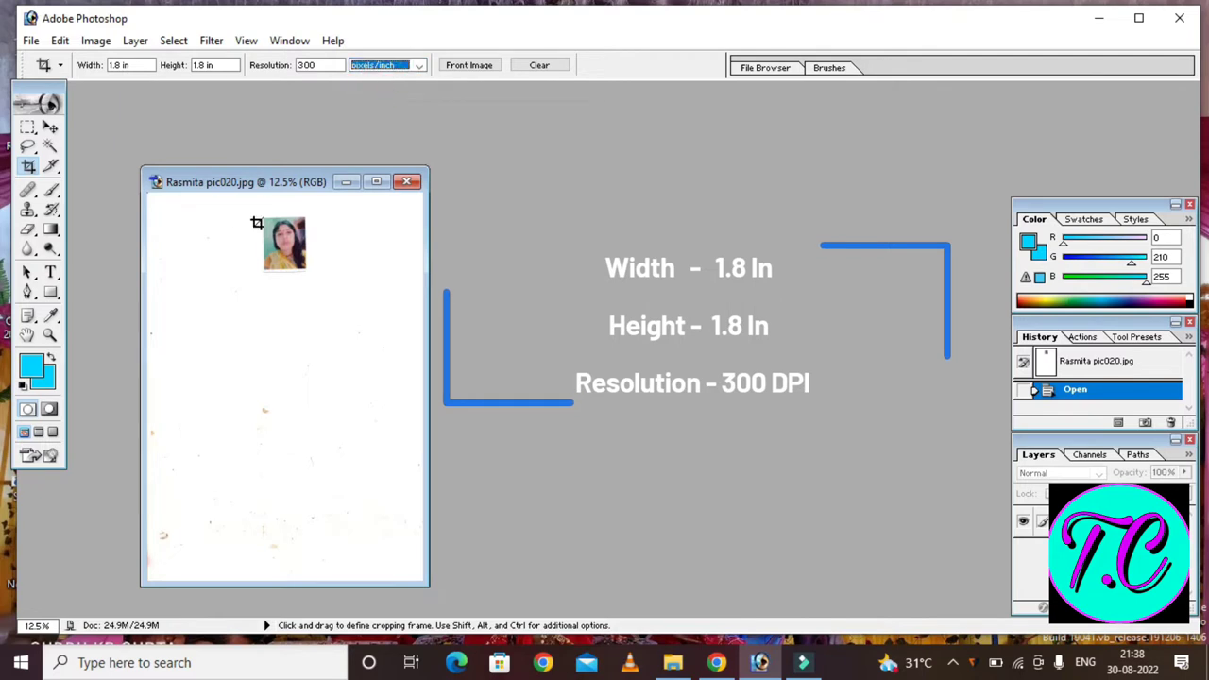
drag(251, 215, 315, 312)
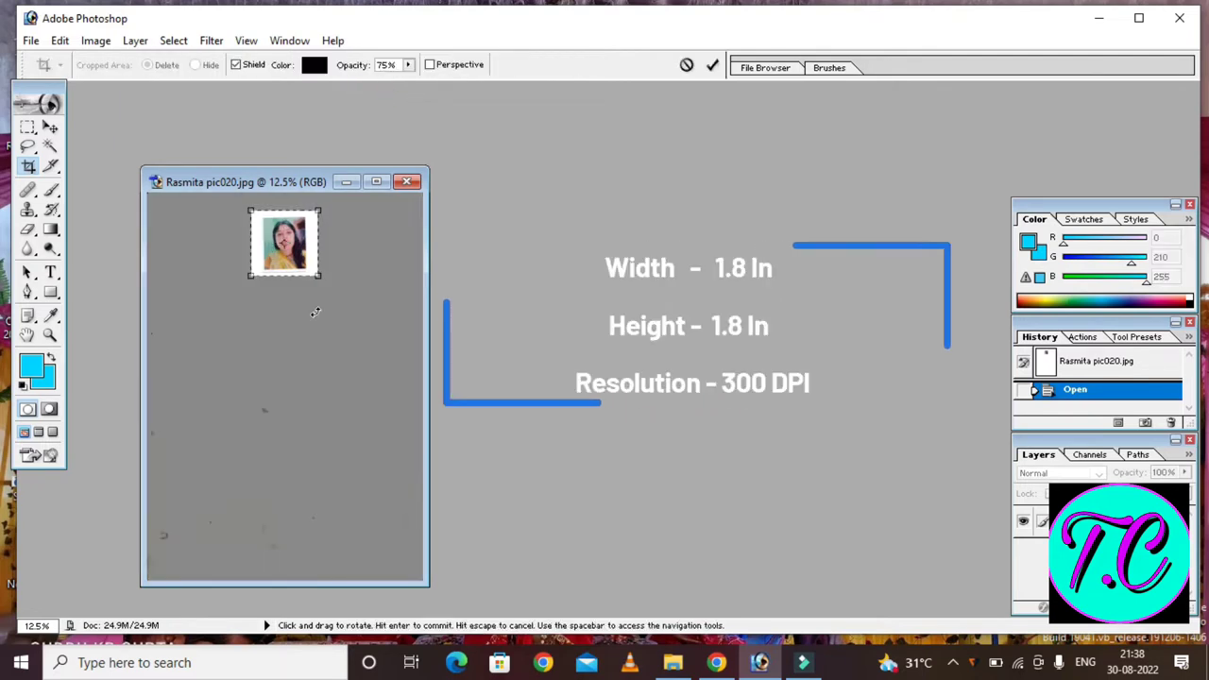
Step: Apply the first crop, then maximize the window and zoom in on the portrait
key(Return)
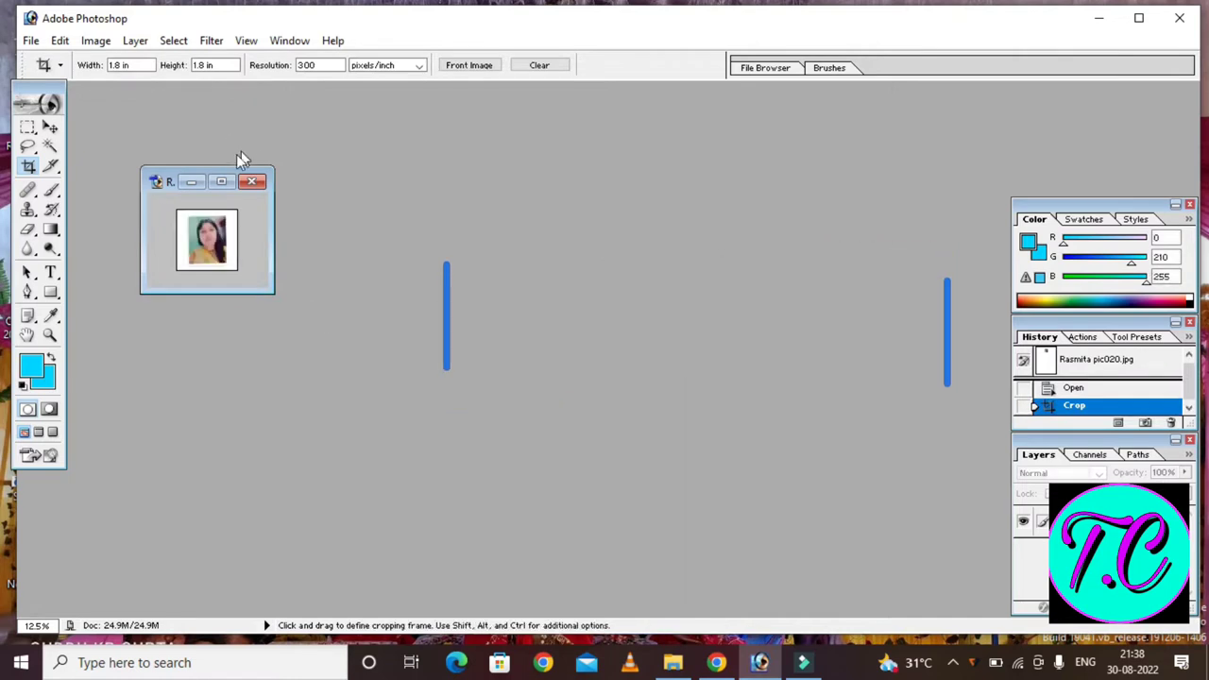
click(221, 182)
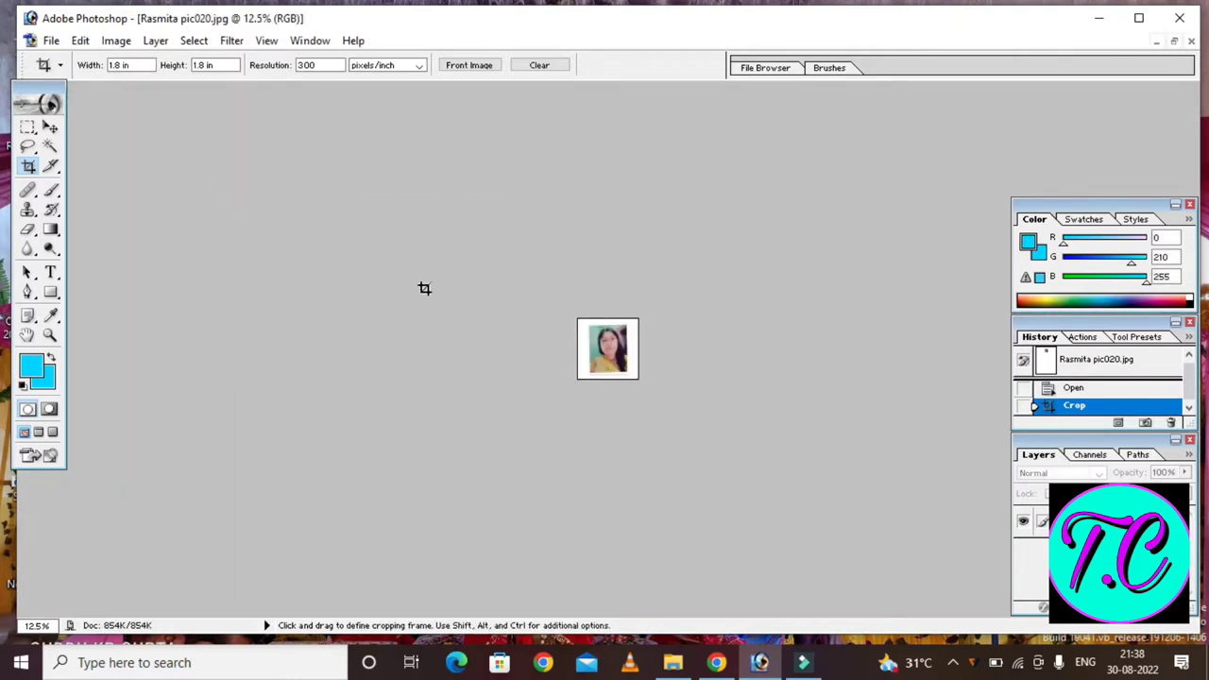
key(ctrl+plus)
key(ctrl+plus)
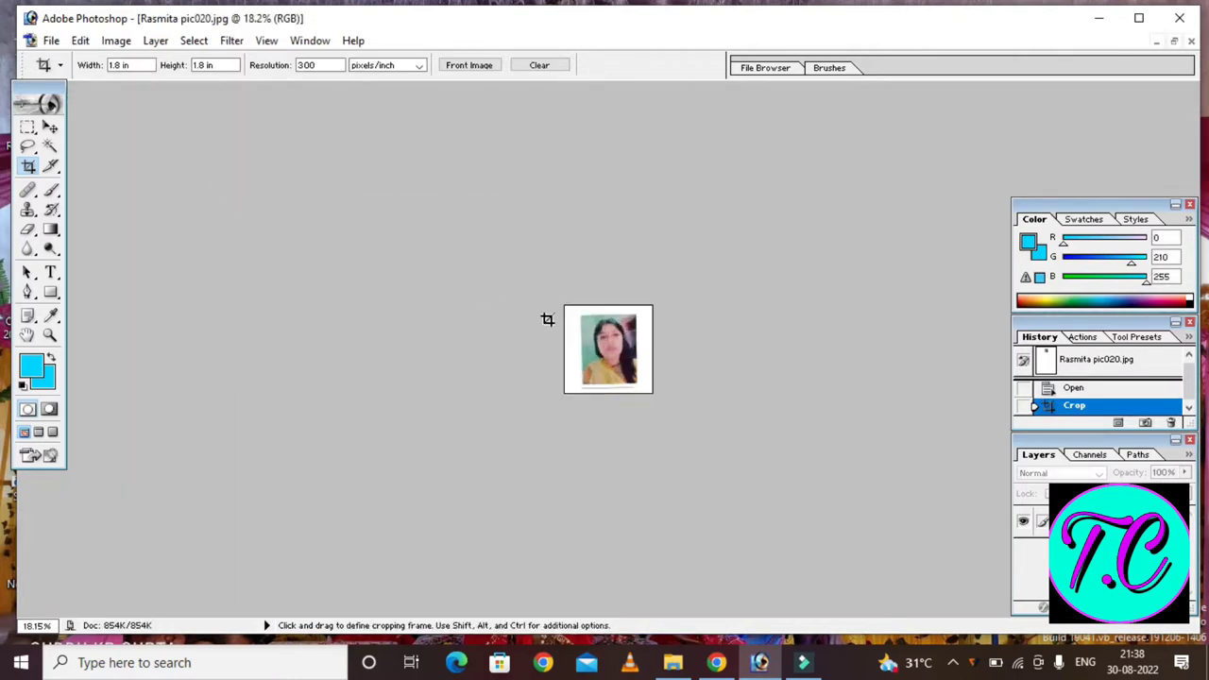
key(ctrl+plus)
key(ctrl+plus)
key(ctrl+plus)
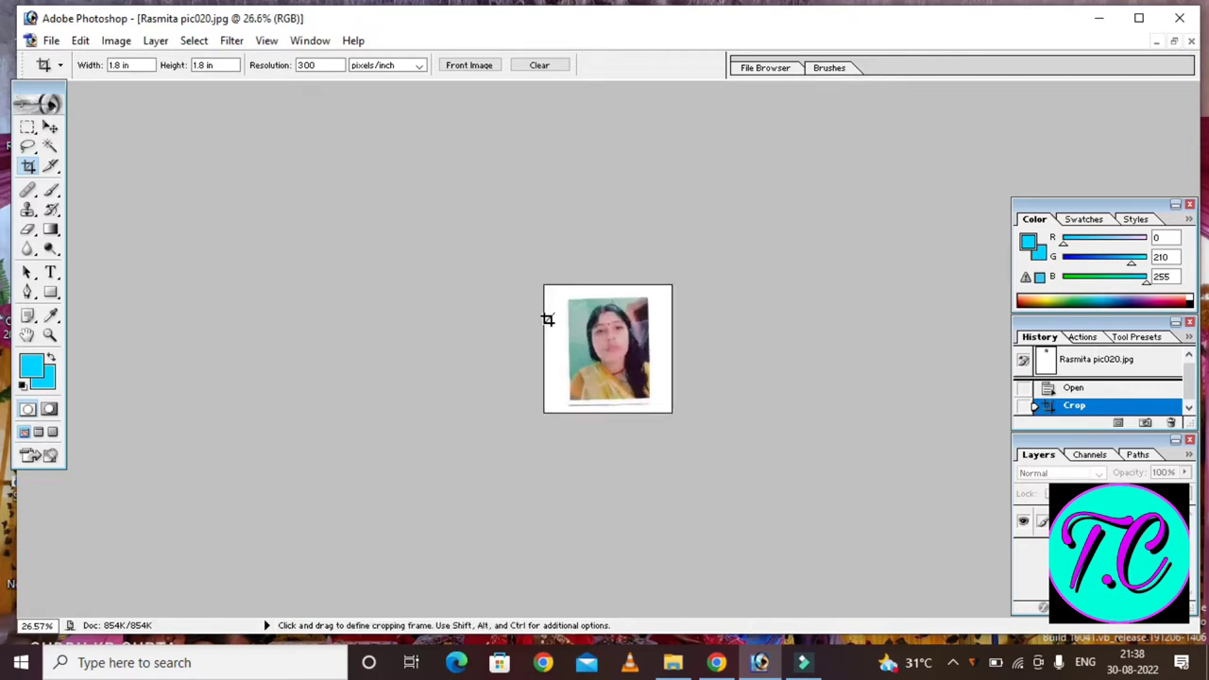
key(ctrl+plus)
key(ctrl+plus)
key(ctrl+plus)
key(ctrl+plus)
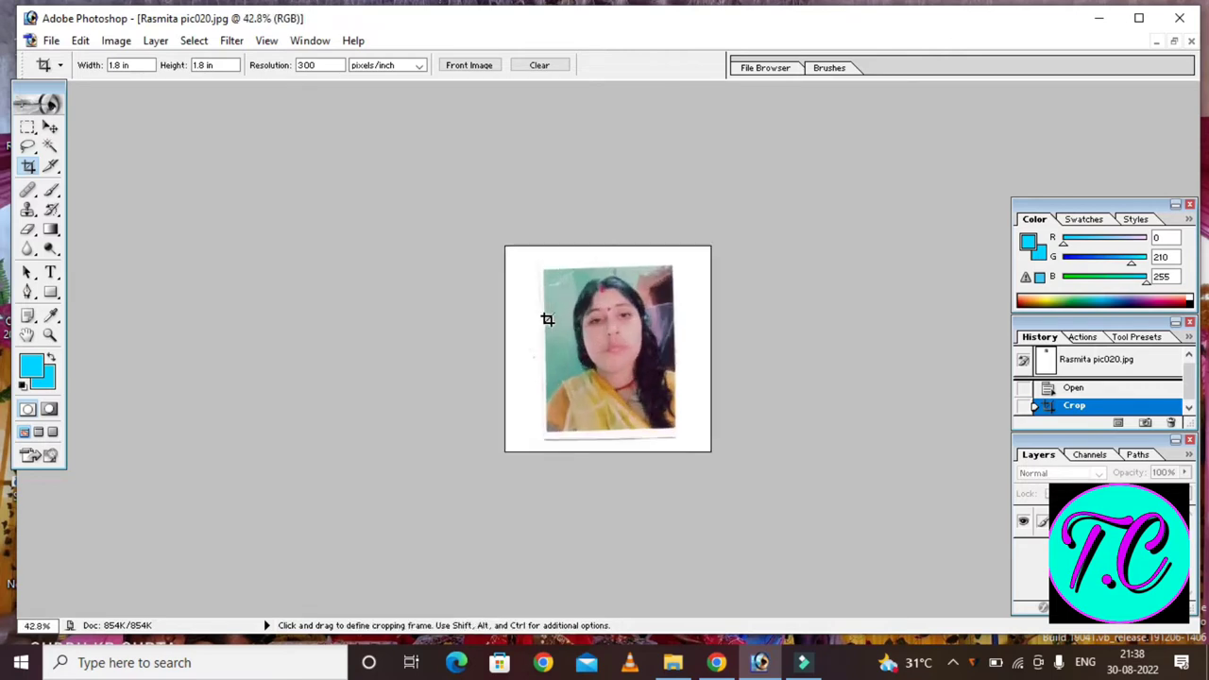
key(ctrl+plus)
key(ctrl+plus)
key(ctrl+plus)
key(ctrl+plus)
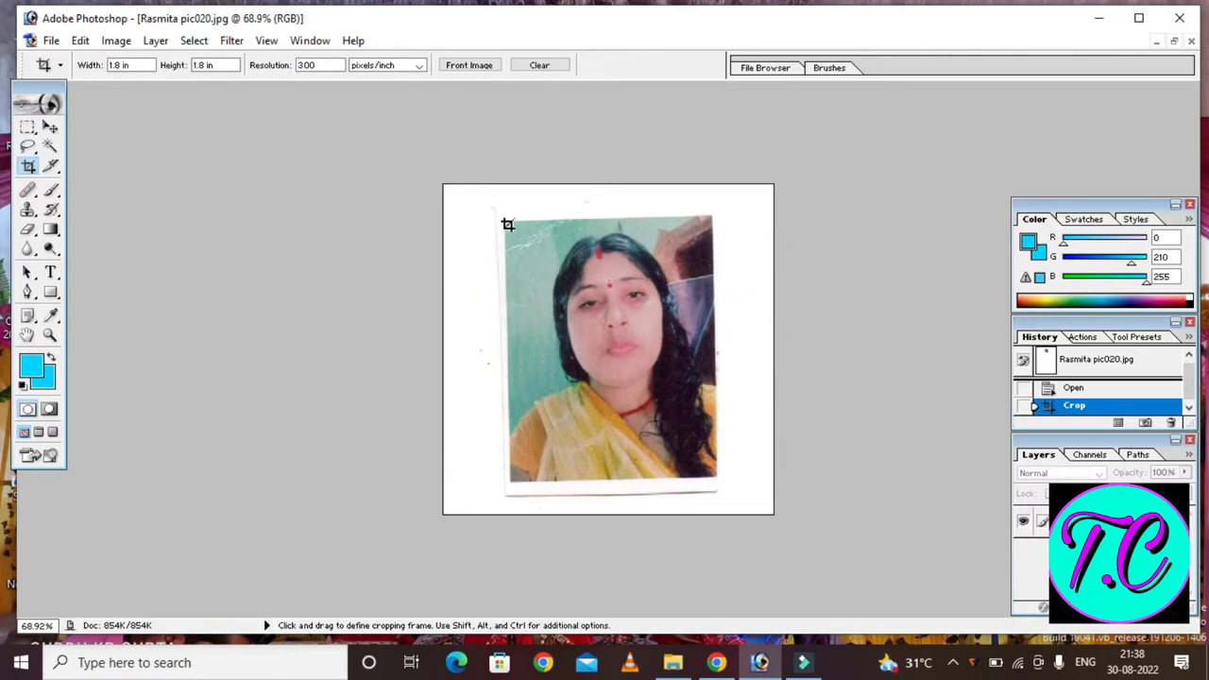
Step: Crop again tightly inside the white border, tilting the frame to match the photo
drag(511, 229, 710, 543)
click(631, 445)
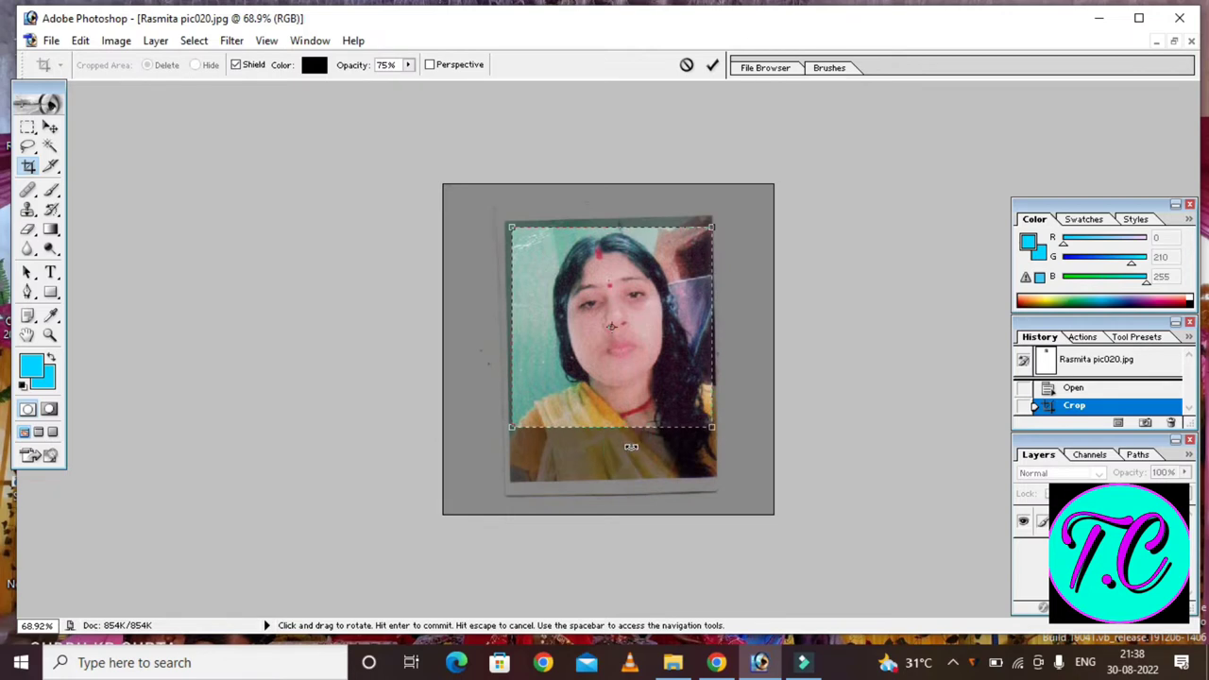
drag(631, 446, 637, 445)
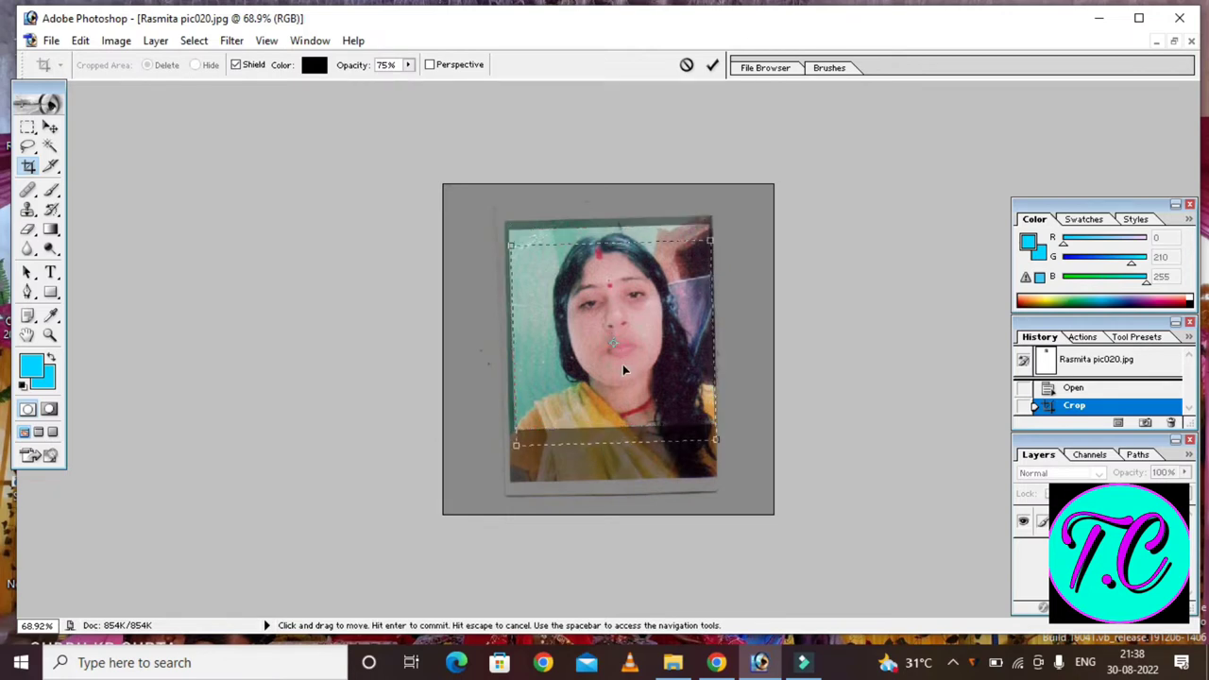
drag(622, 364, 618, 347)
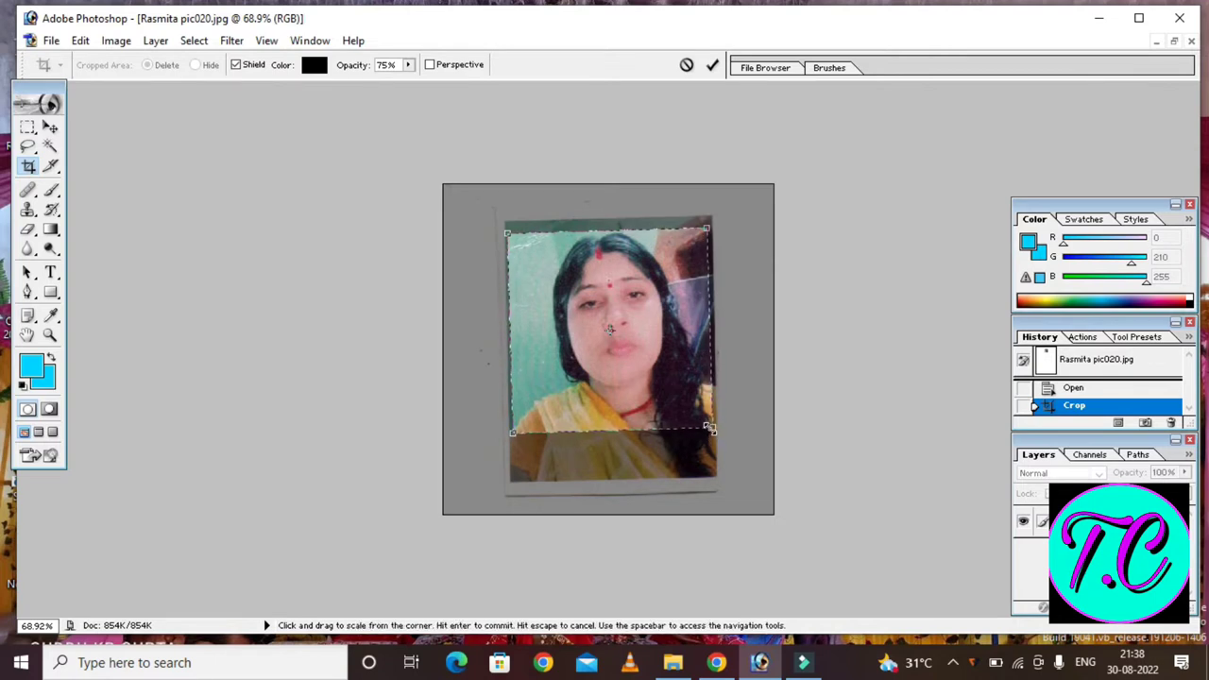
drag(716, 435, 714, 431)
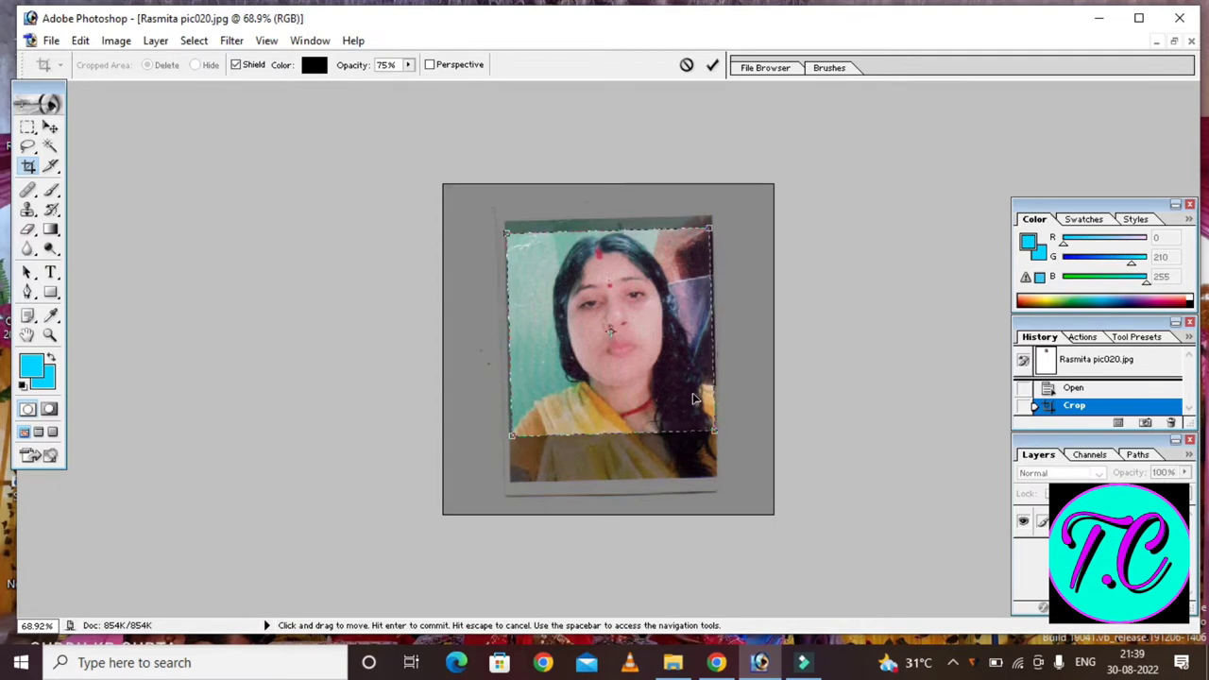
key(Return)
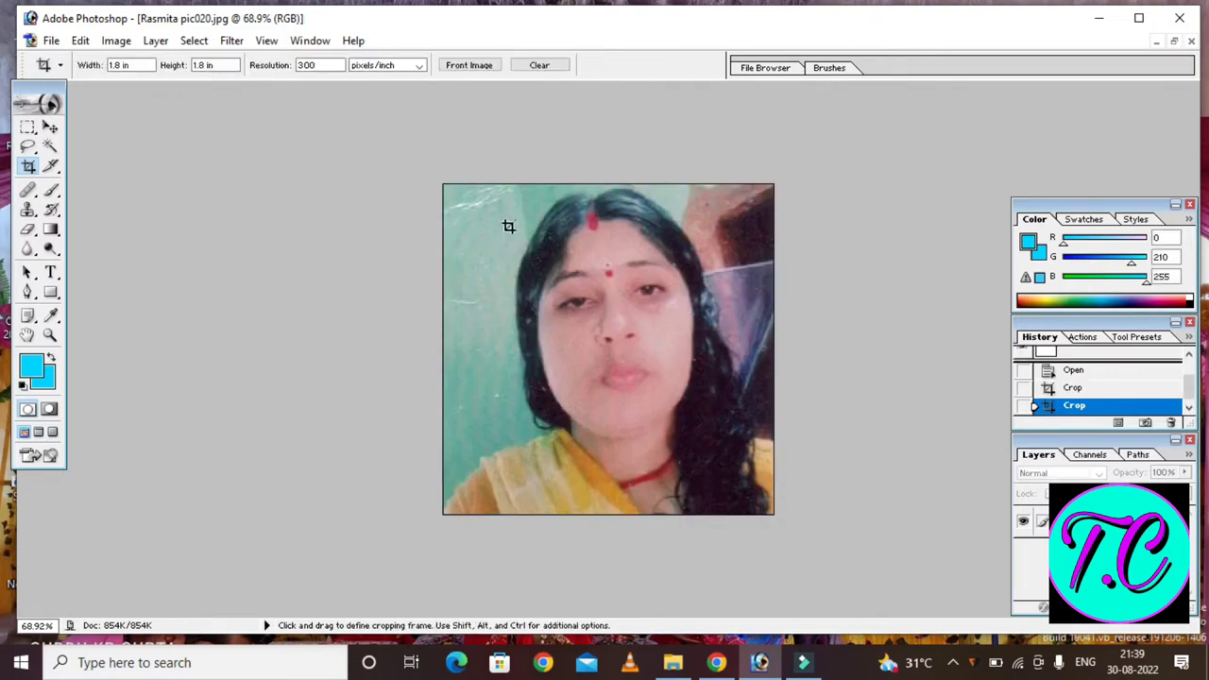
Step: Resize the portrait to 213 × 213 pixels at 300 pixels/inch in Image Size
click(116, 43)
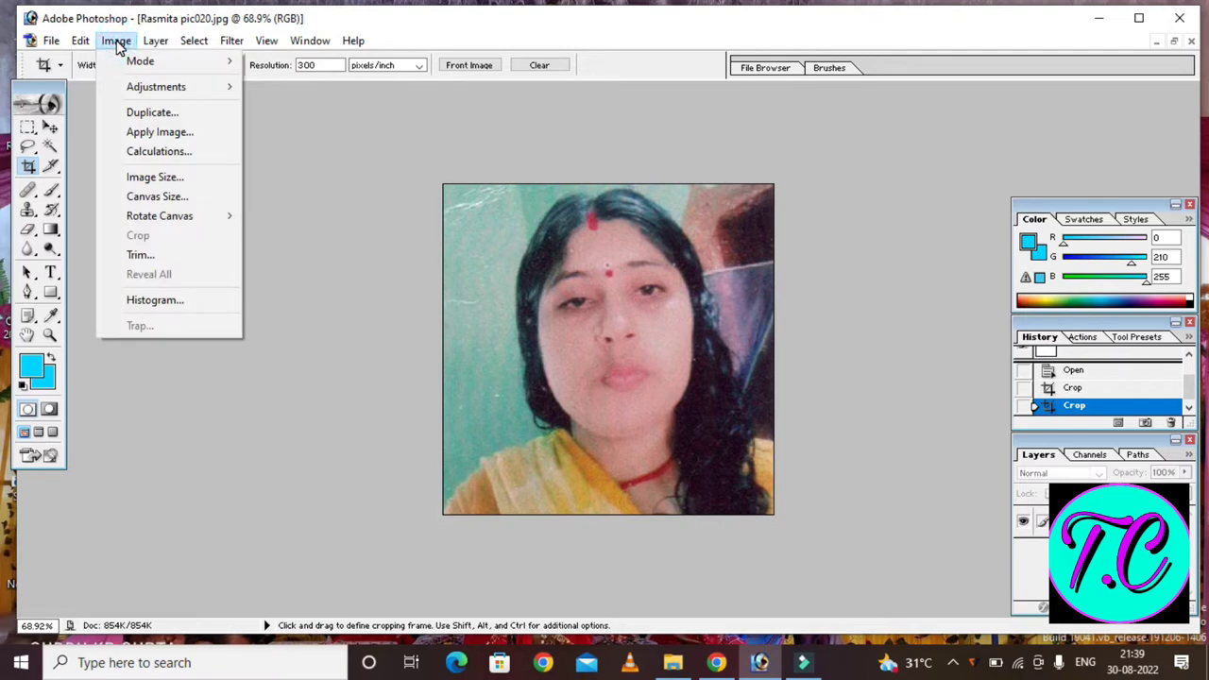
click(163, 182)
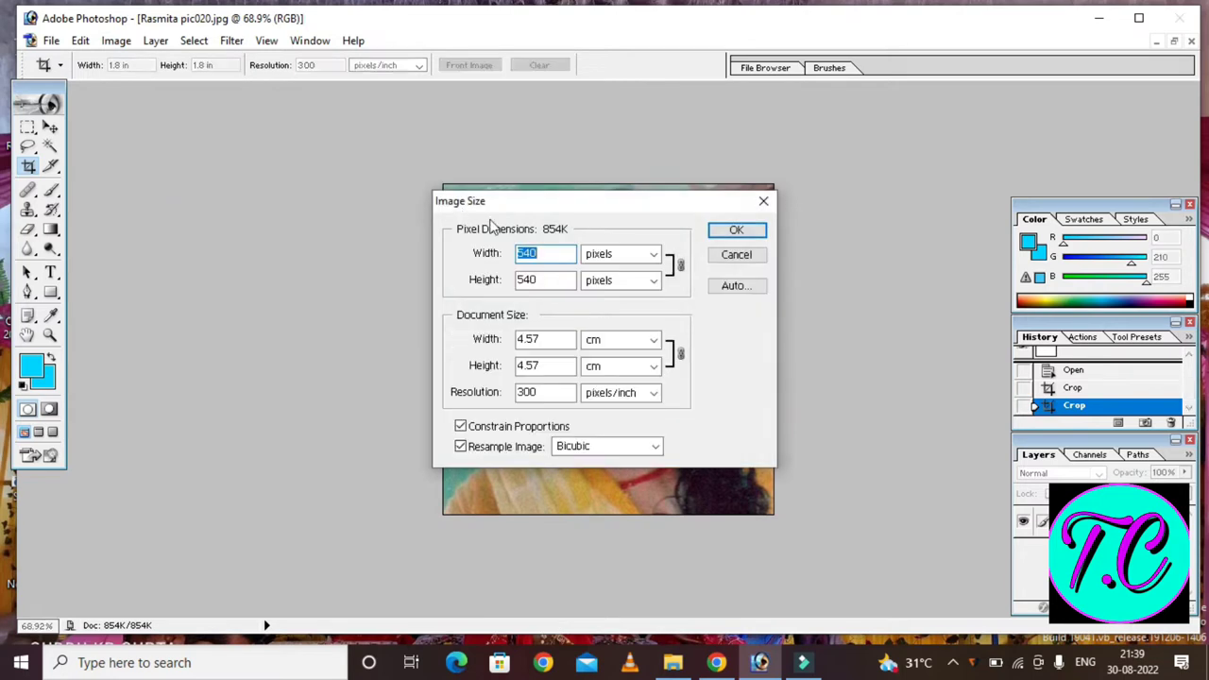
click(563, 255)
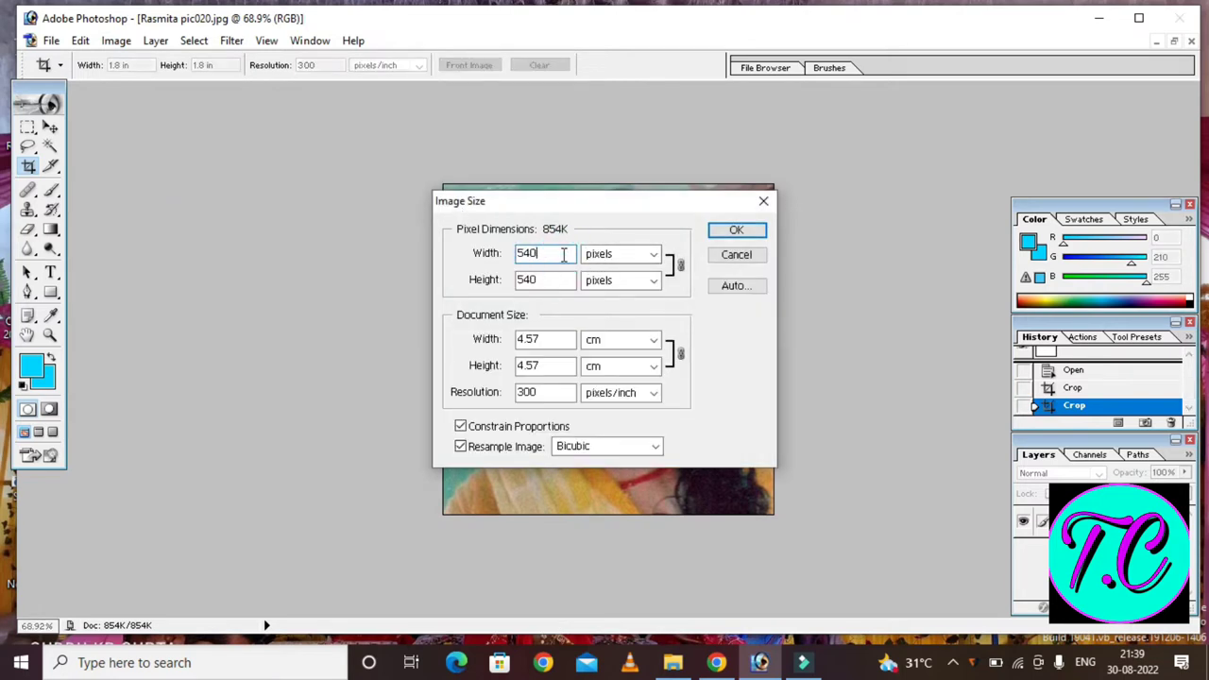
key(BackSpace)
key(BackSpace)
key(BackSpace)
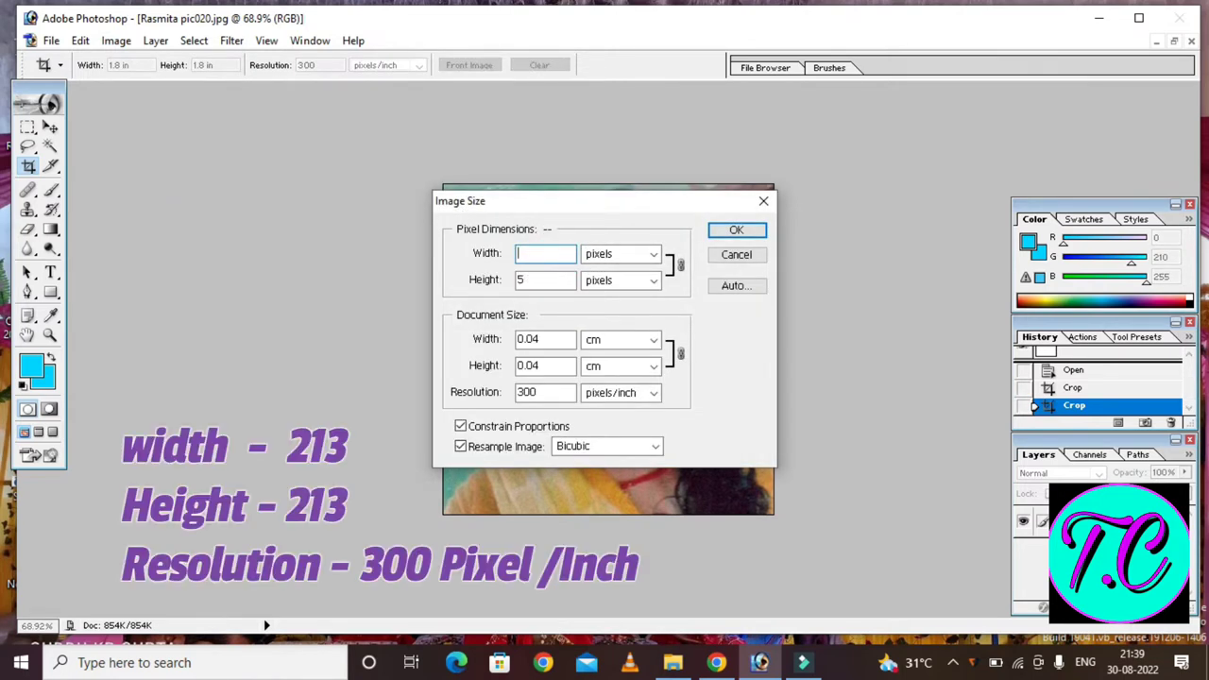
text(213)
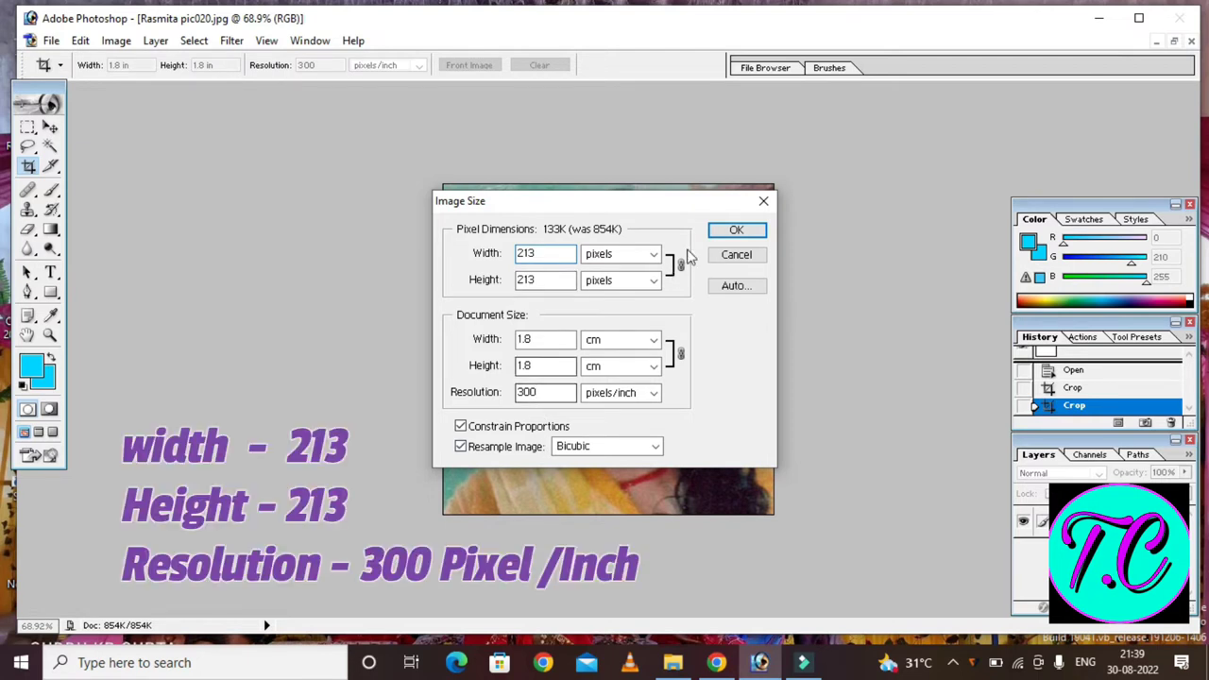
click(720, 231)
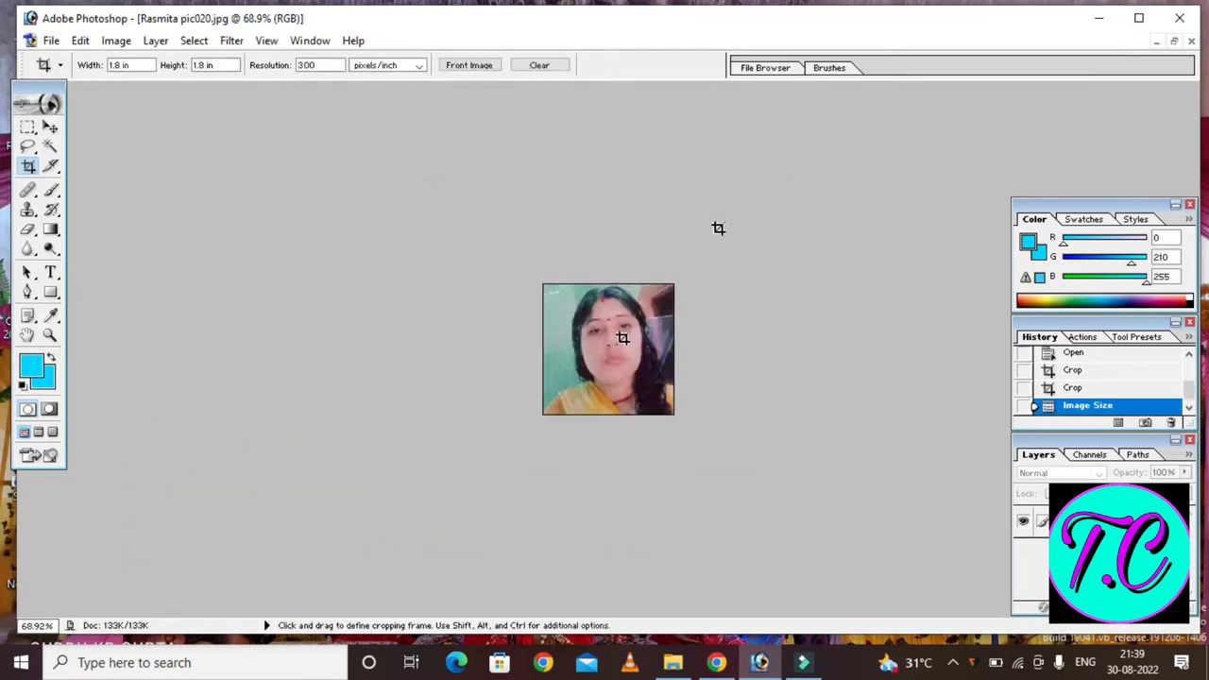
Step: Save the resized portrait as a JPEG at quality 5 (Medium), about 19K
click(50, 41)
click(121, 186)
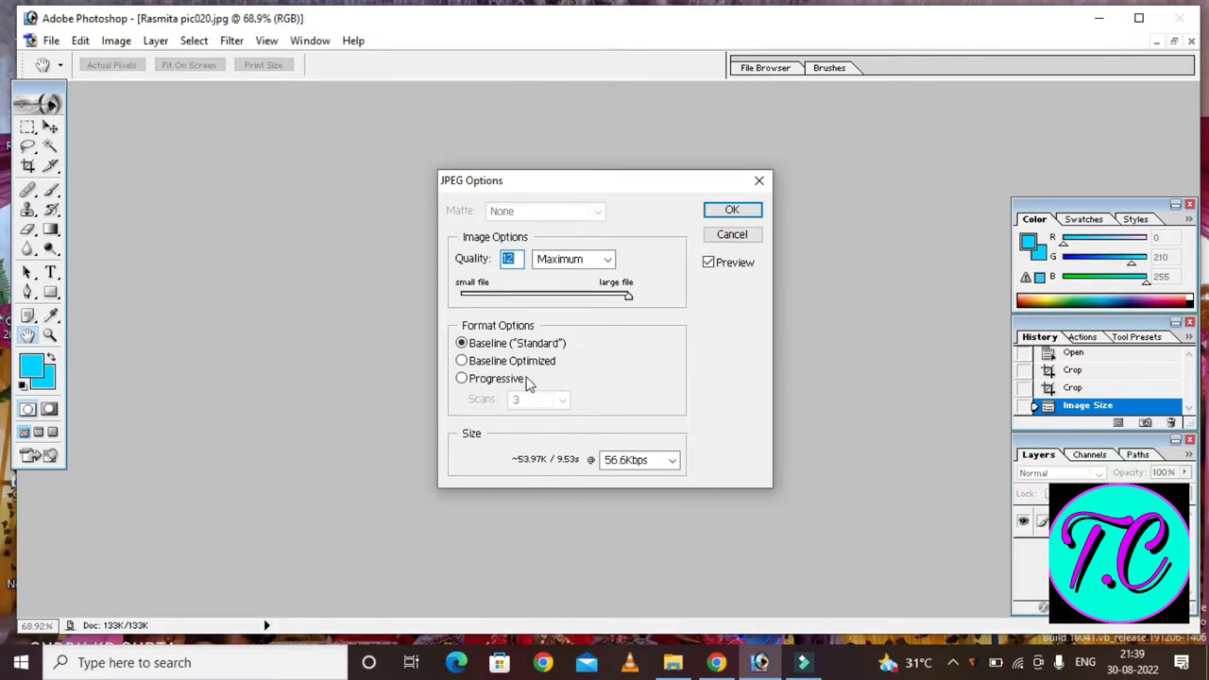
click(510, 295)
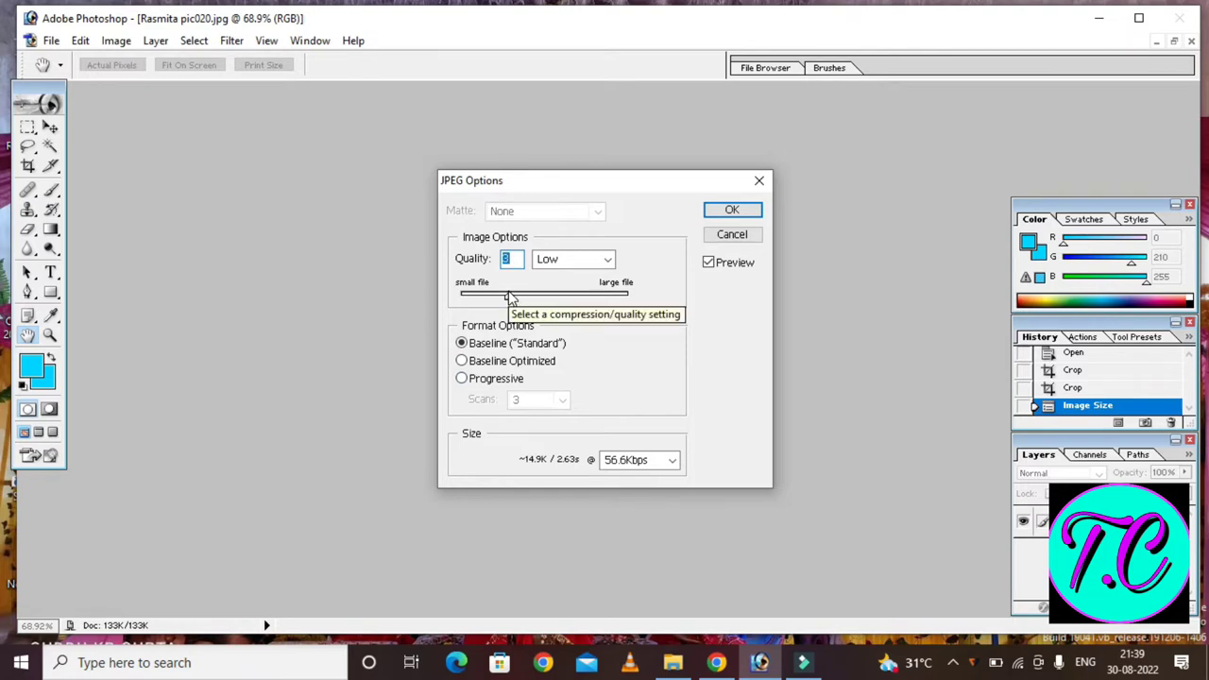
click(522, 295)
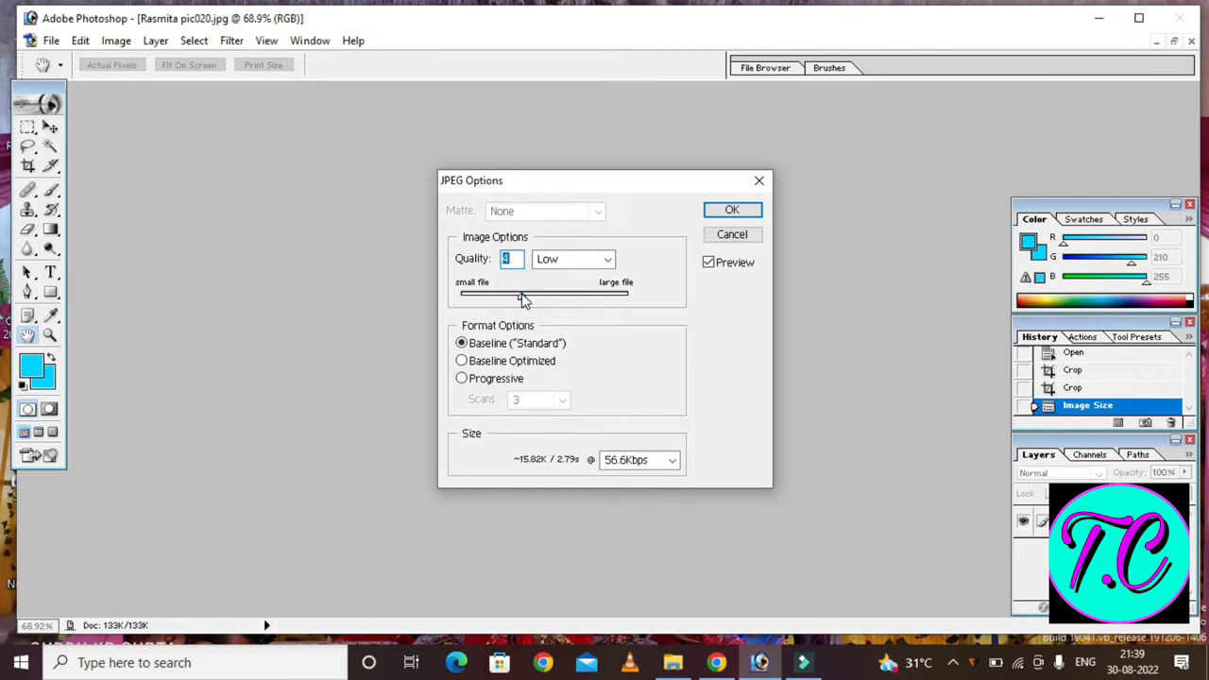
click(530, 295)
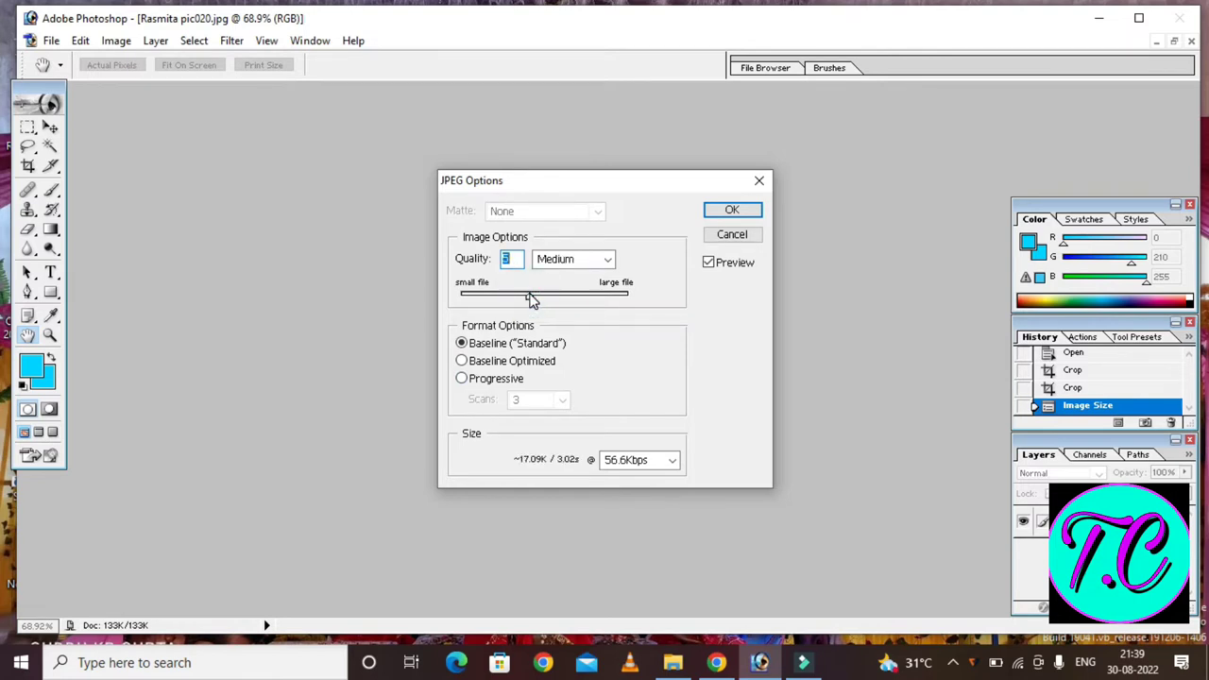
click(535, 295)
click(540, 295)
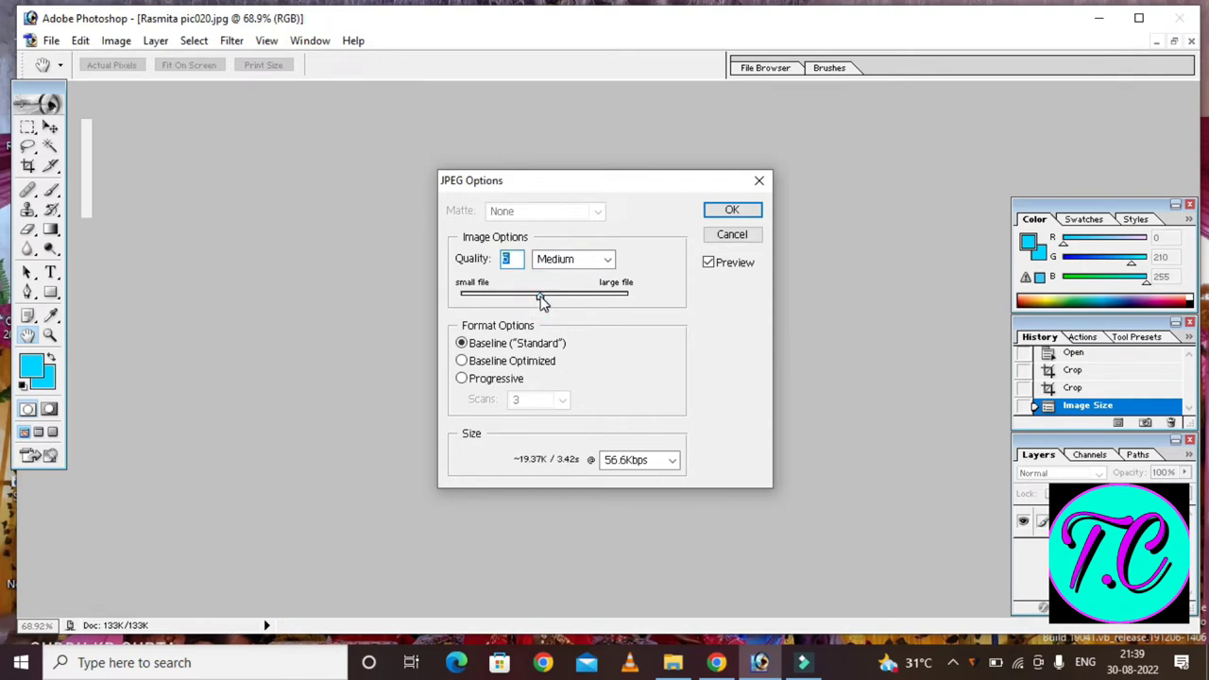
click(715, 211)
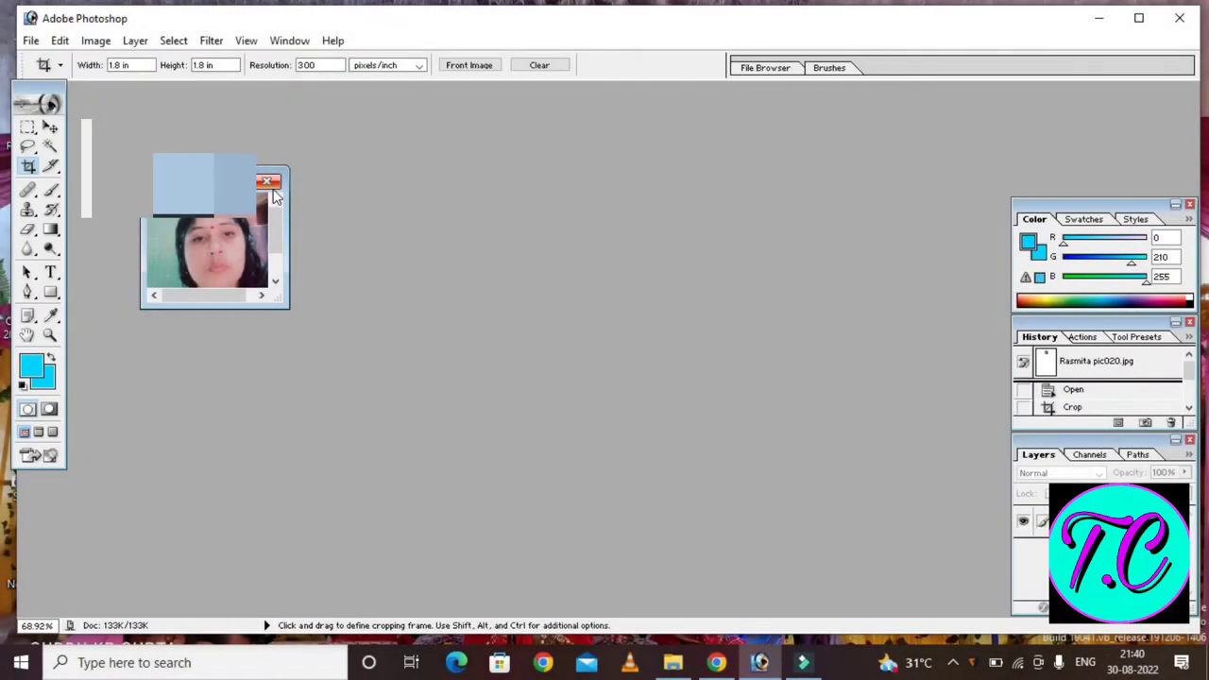
Step: Close the saved portrait and open the scanned signature page
click(268, 184)
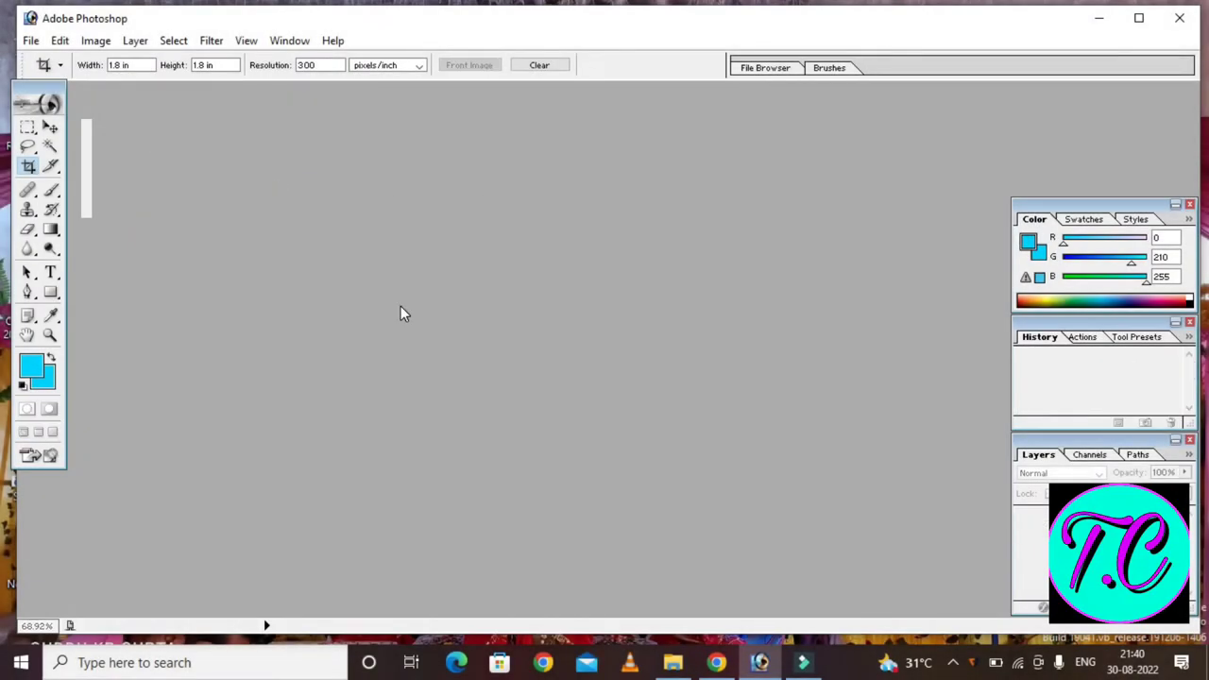
click(400, 310)
double_click(747, 240)
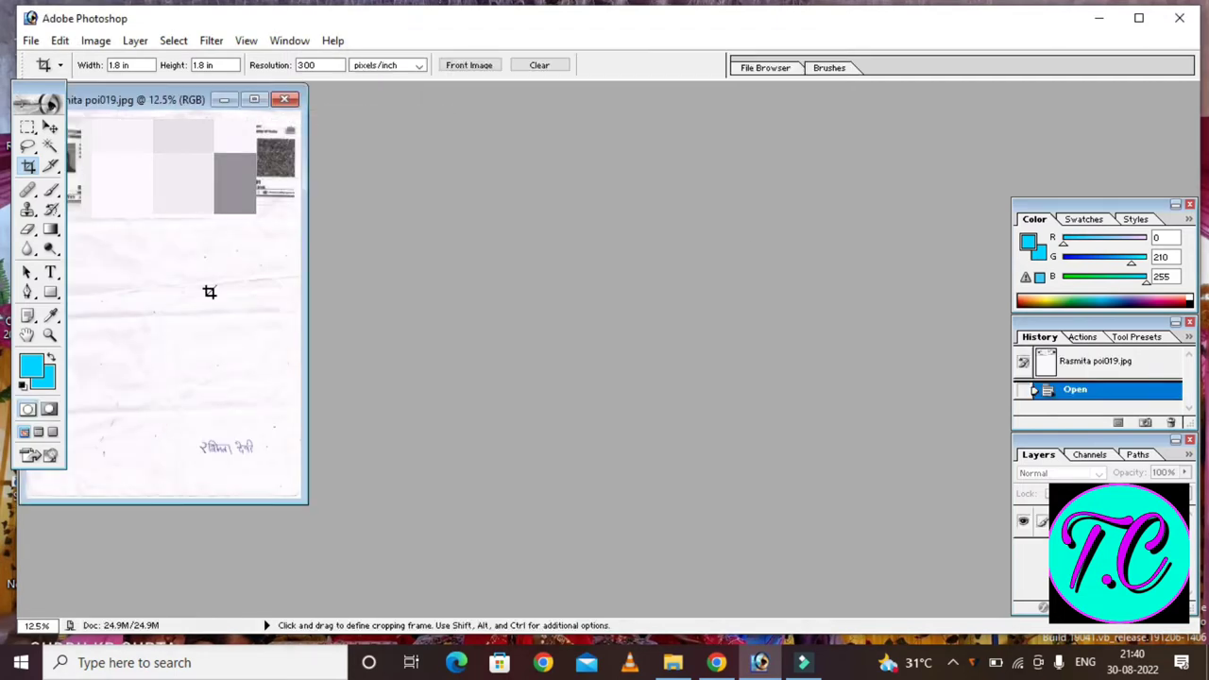
Step: Clear the fixed crop size and crop roughly around the signature
click(539, 64)
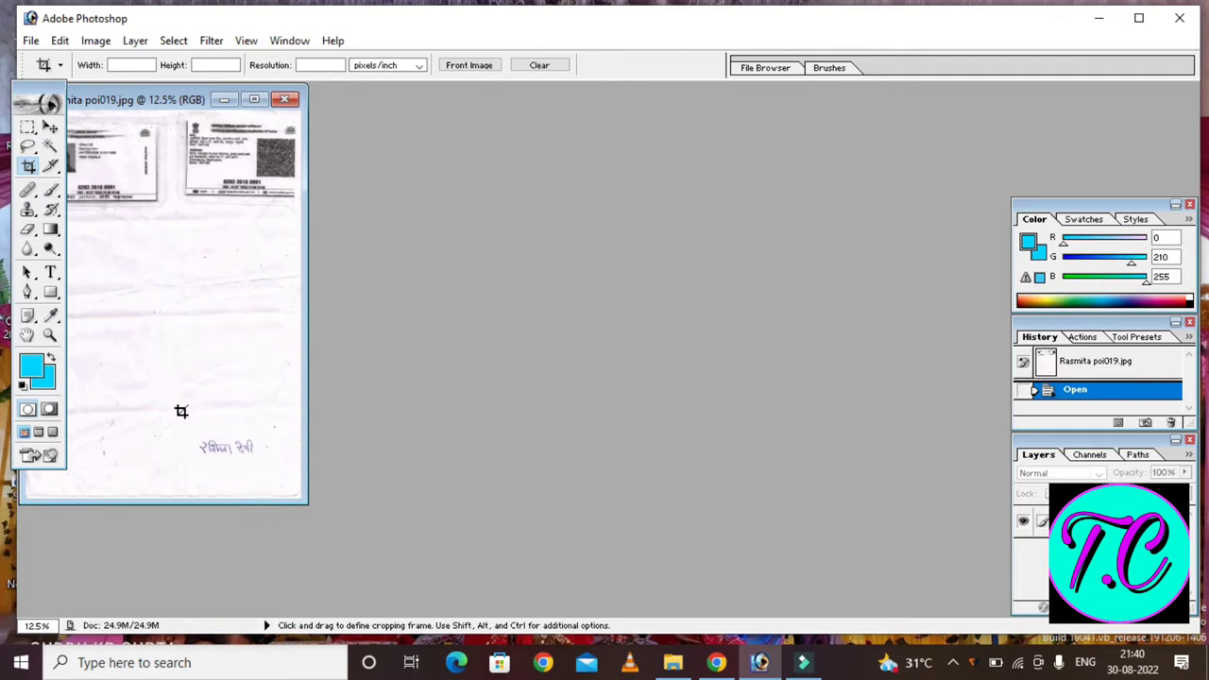
mouse_move(171, 419)
mouse_down()
mouse_move(196, 450)
mouse_move(271, 475)
mouse_move(250, 458)
mouse_up()
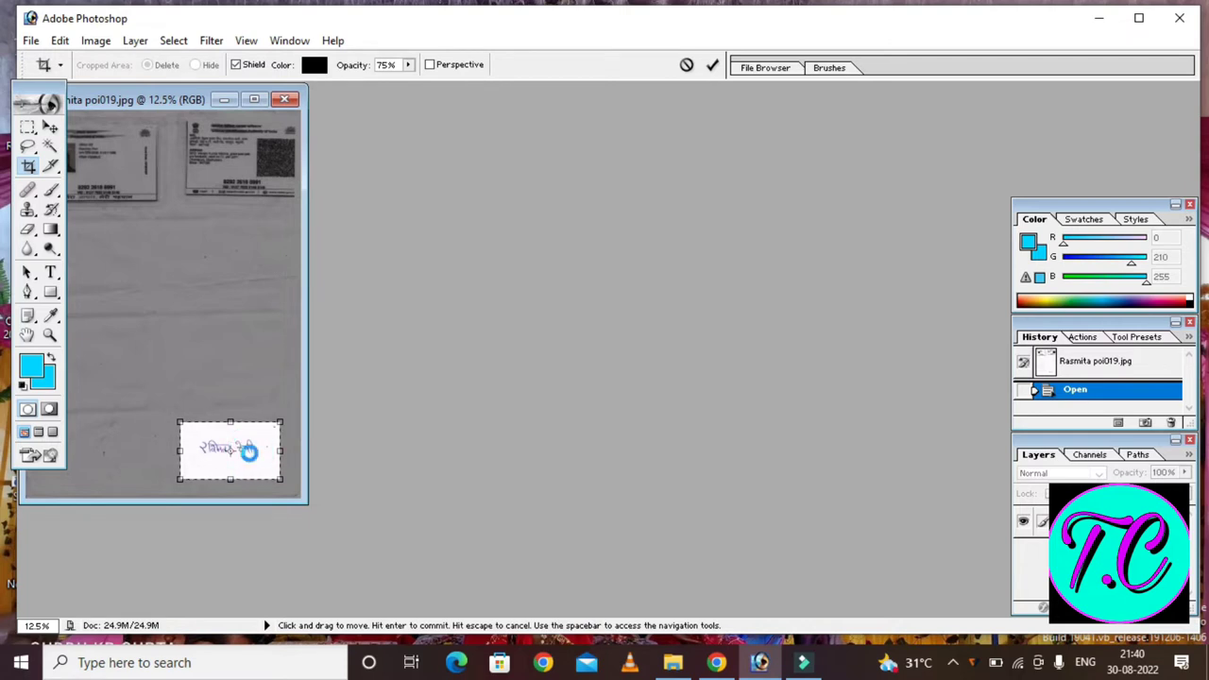
double_click(250, 457)
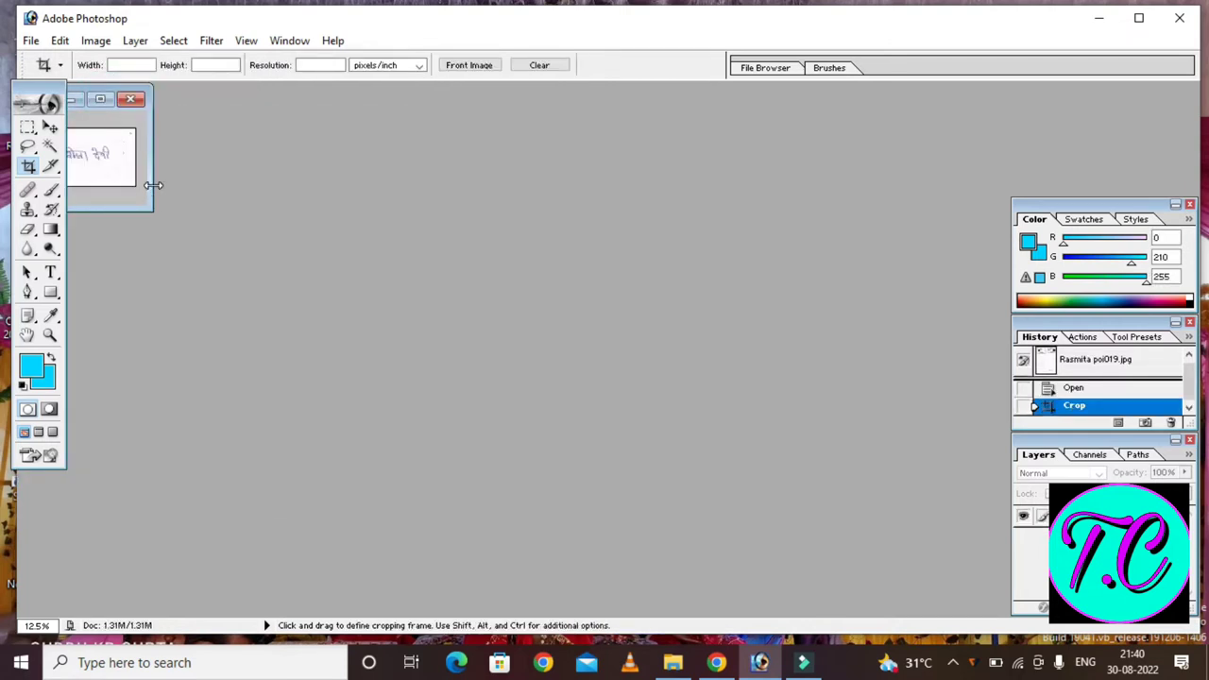
Step: Enlarge the signature view and crop again tightly around the handwriting
click(100, 98)
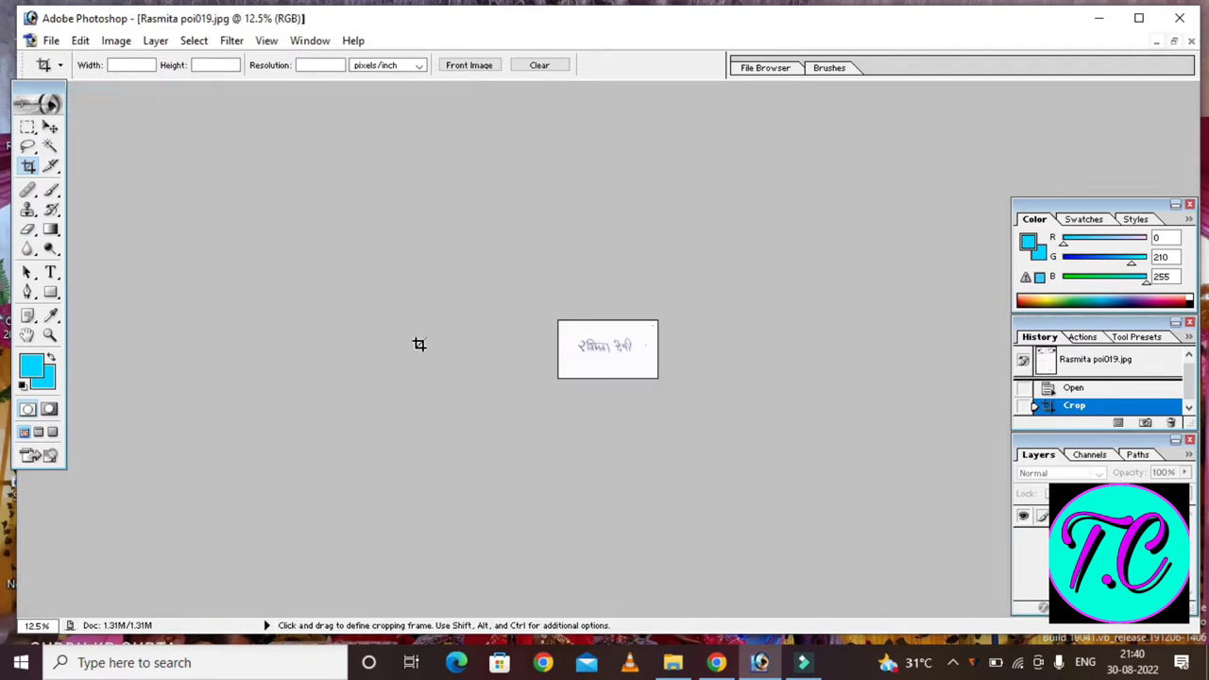
scroll(419, 344, up, 4)
scroll(419, 344, up, 1)
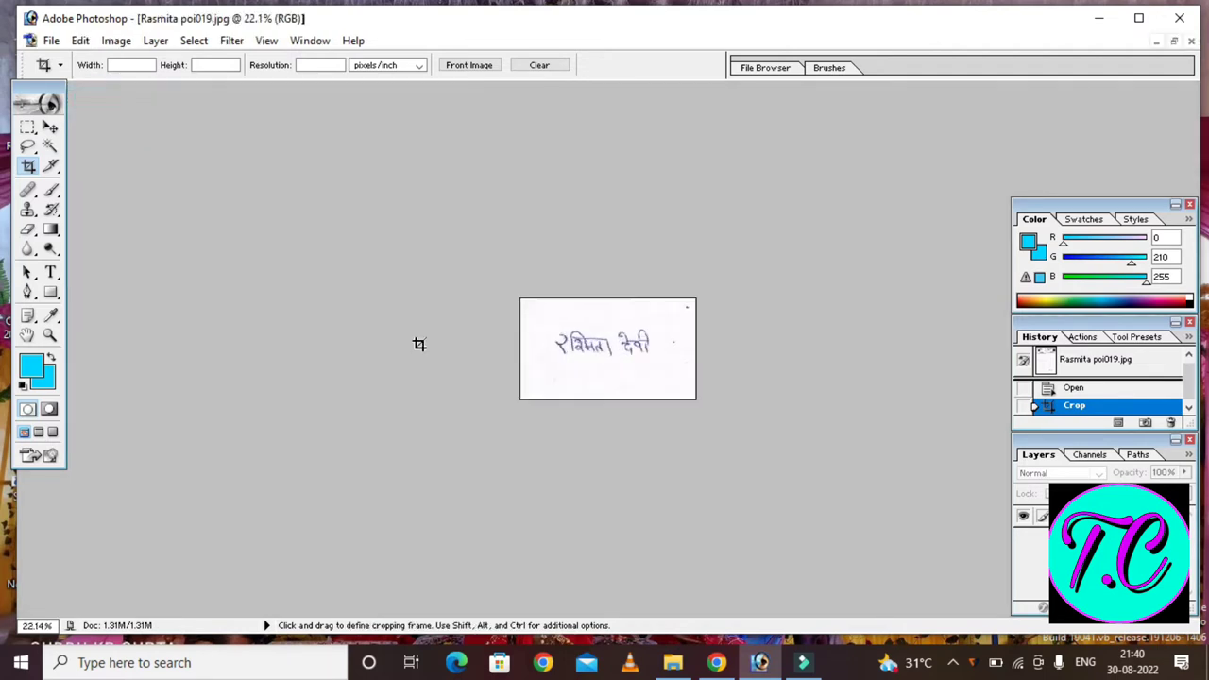
scroll(419, 344, up, 1)
scroll(419, 344, up, 1)
scroll(419, 344, up, 2)
scroll(420, 344, up, 1)
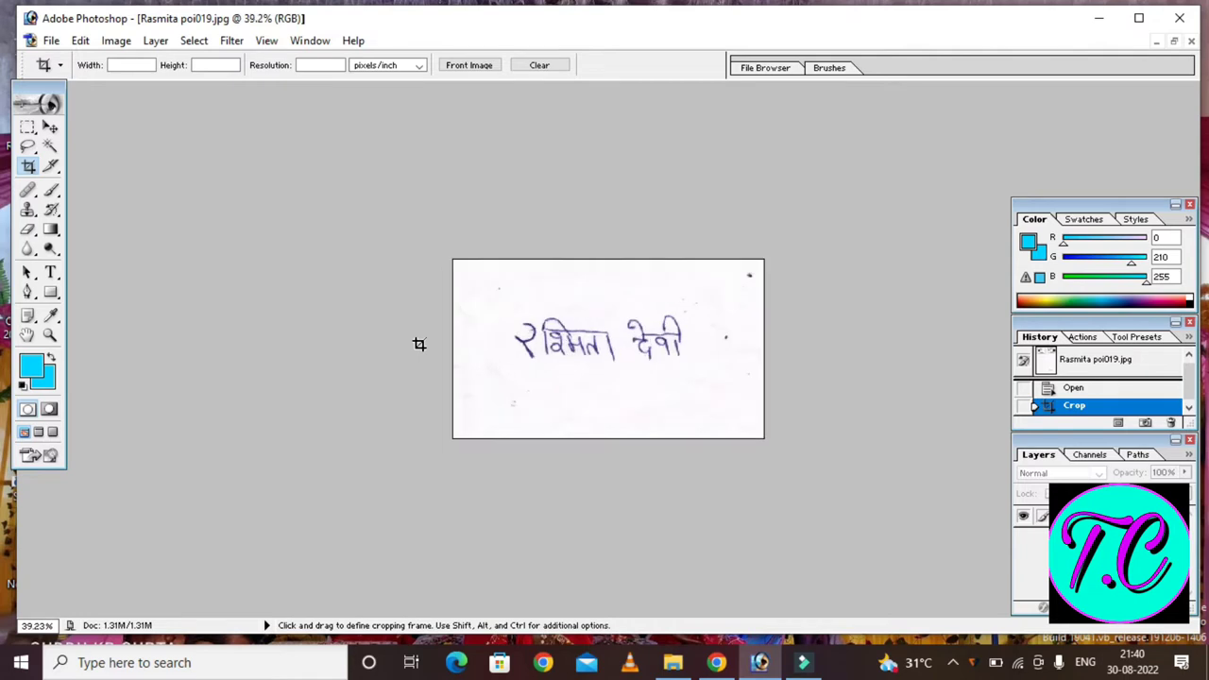
scroll(419, 344, up, 1)
scroll(419, 344, up, 1)
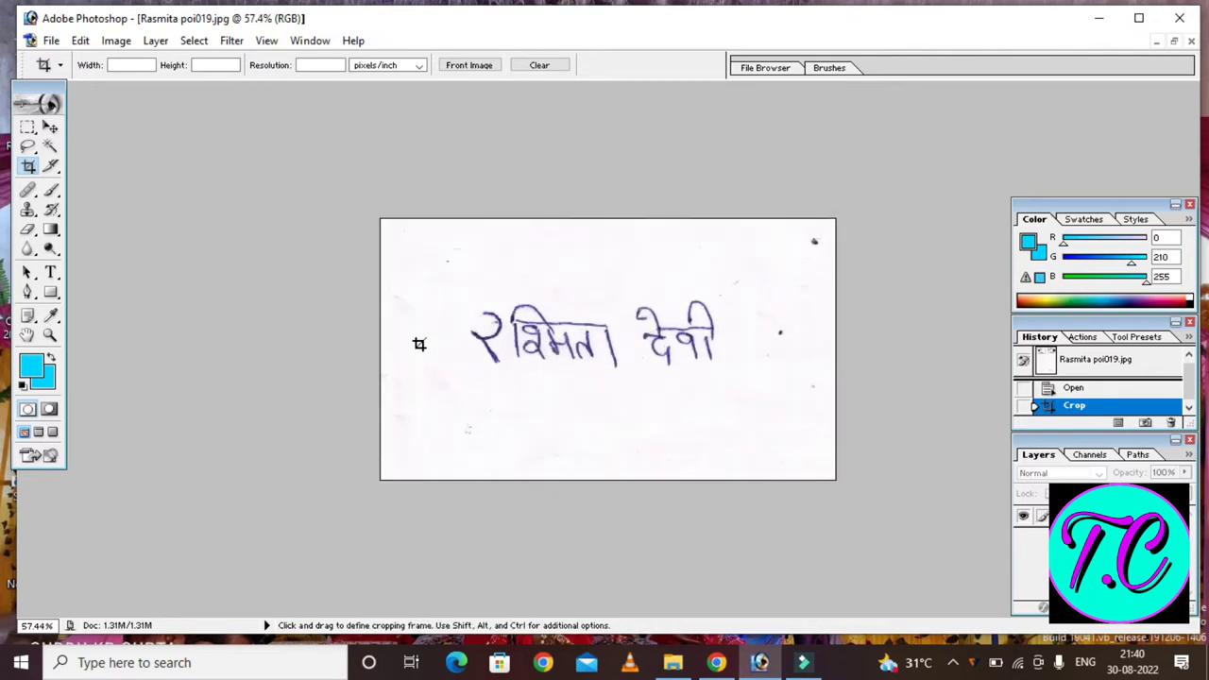
scroll(419, 344, up, 1)
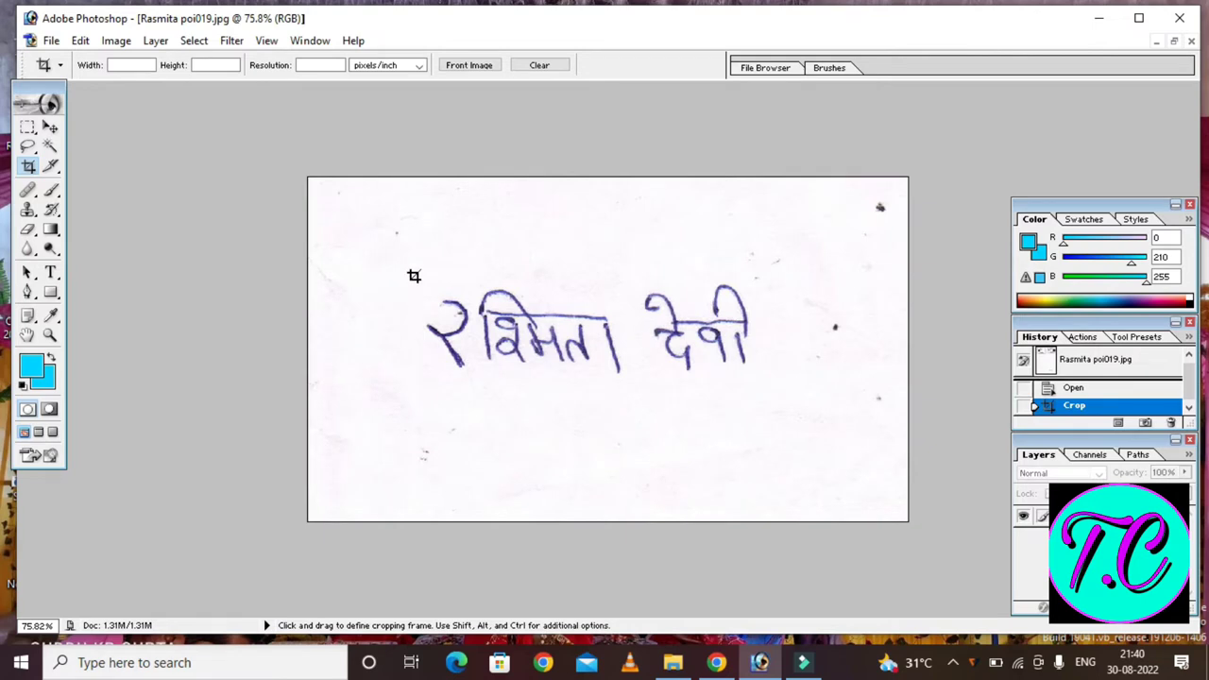
drag(413, 276, 715, 376)
drag(714, 376, 761, 378)
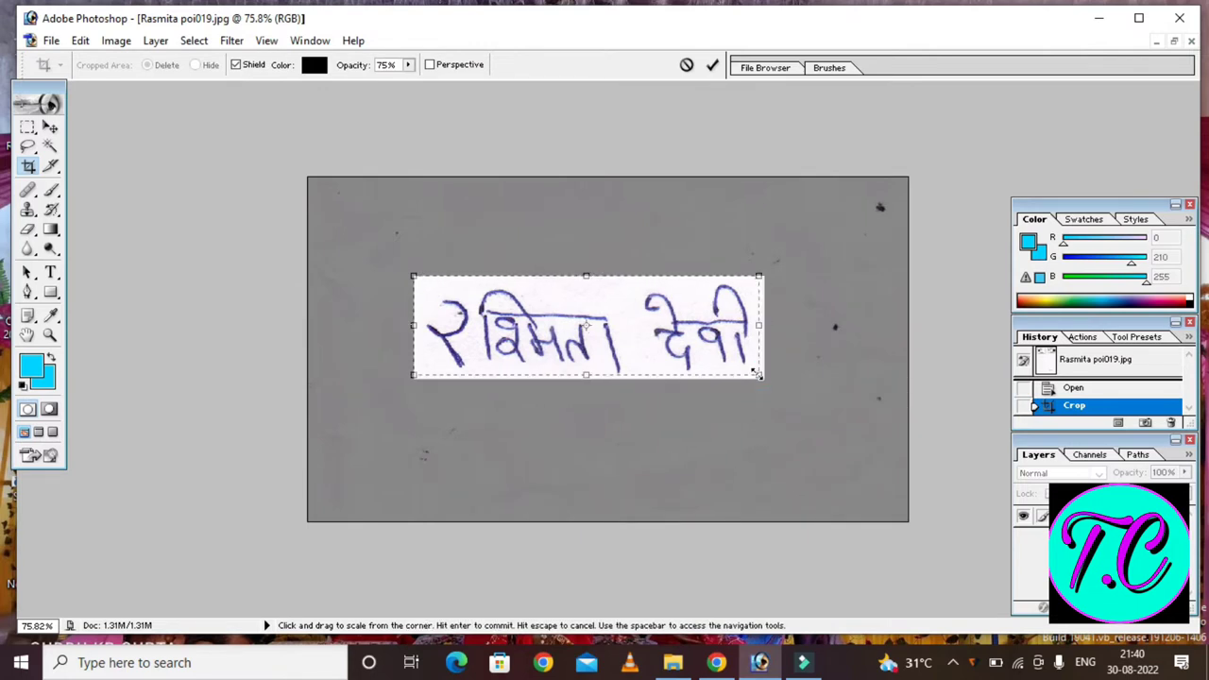
drag(610, 303, 616, 310)
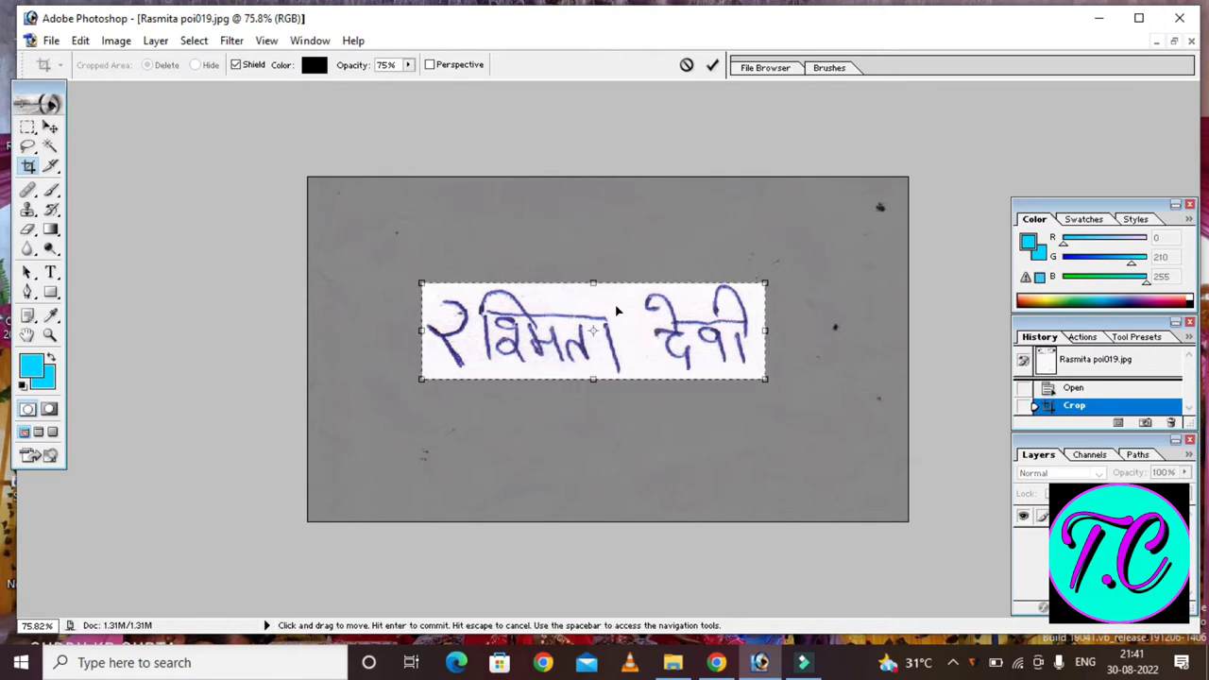
click(763, 378)
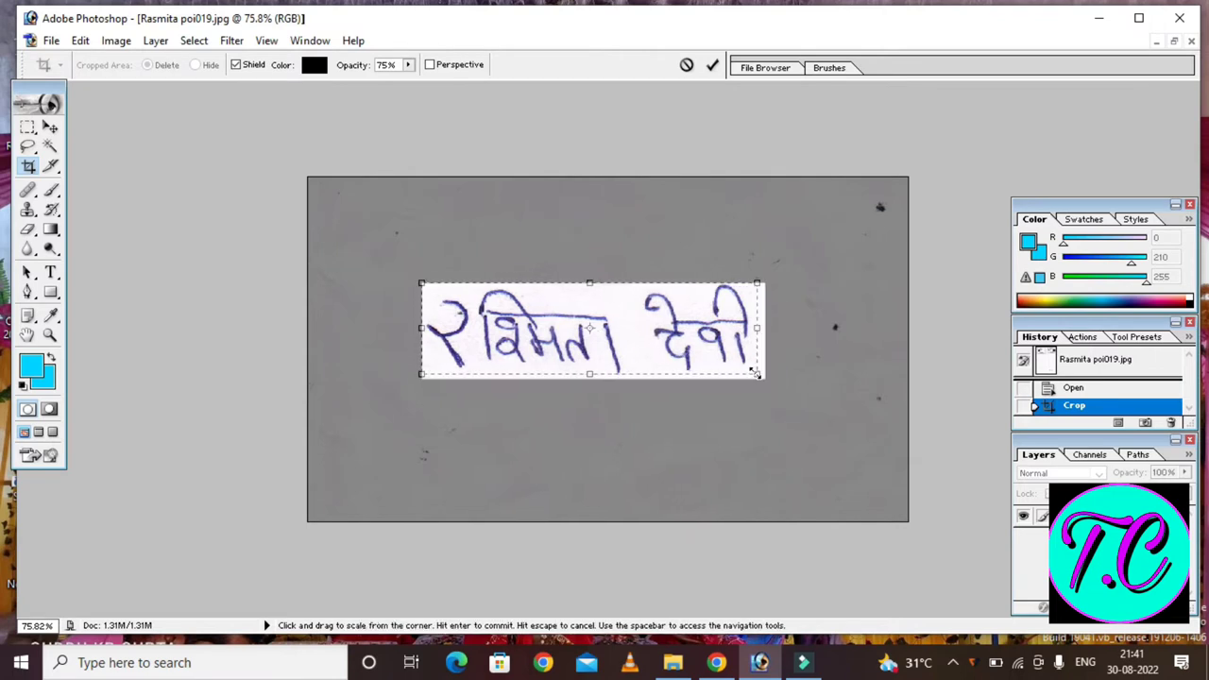
drag(762, 376, 756, 372)
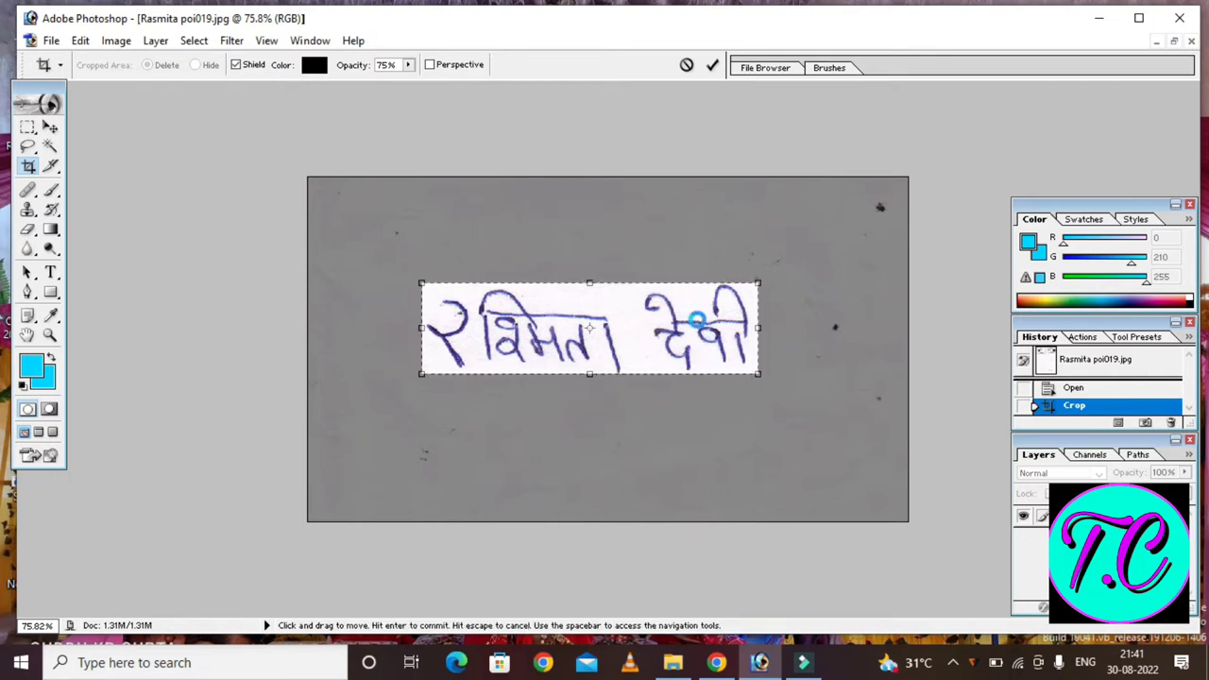
key(Return)
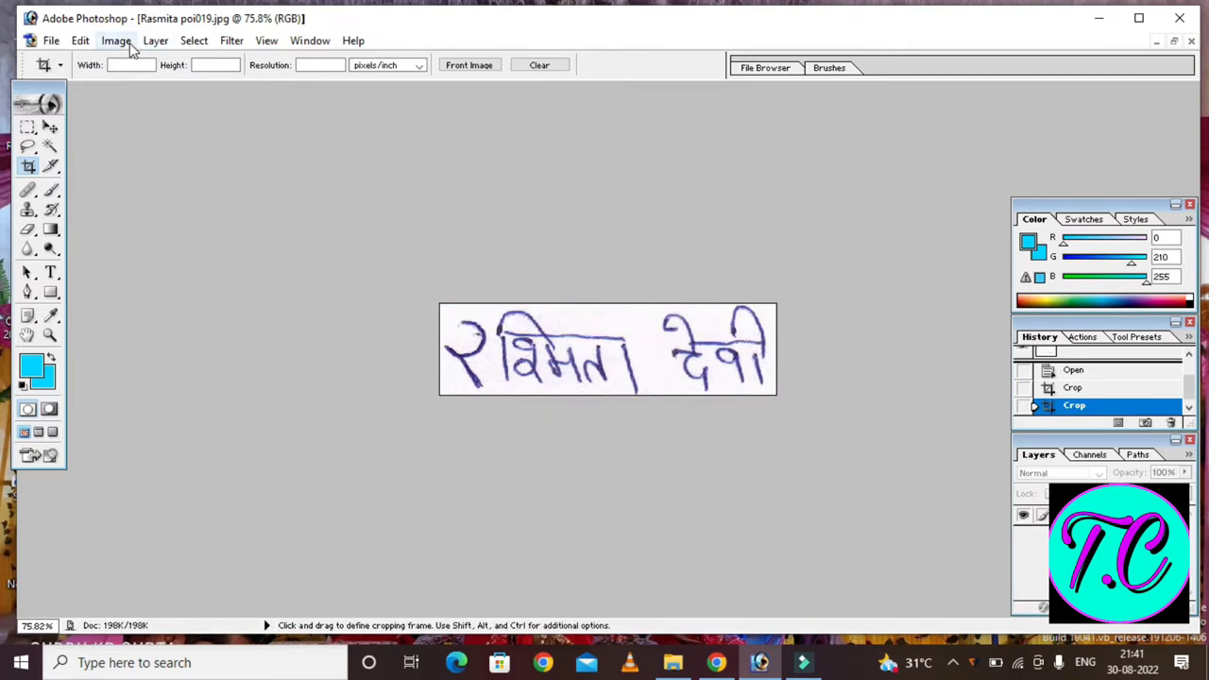
Step: Resize the signature to 400 × 108 pixels at 600 pixels/inch in Image Size
click(117, 41)
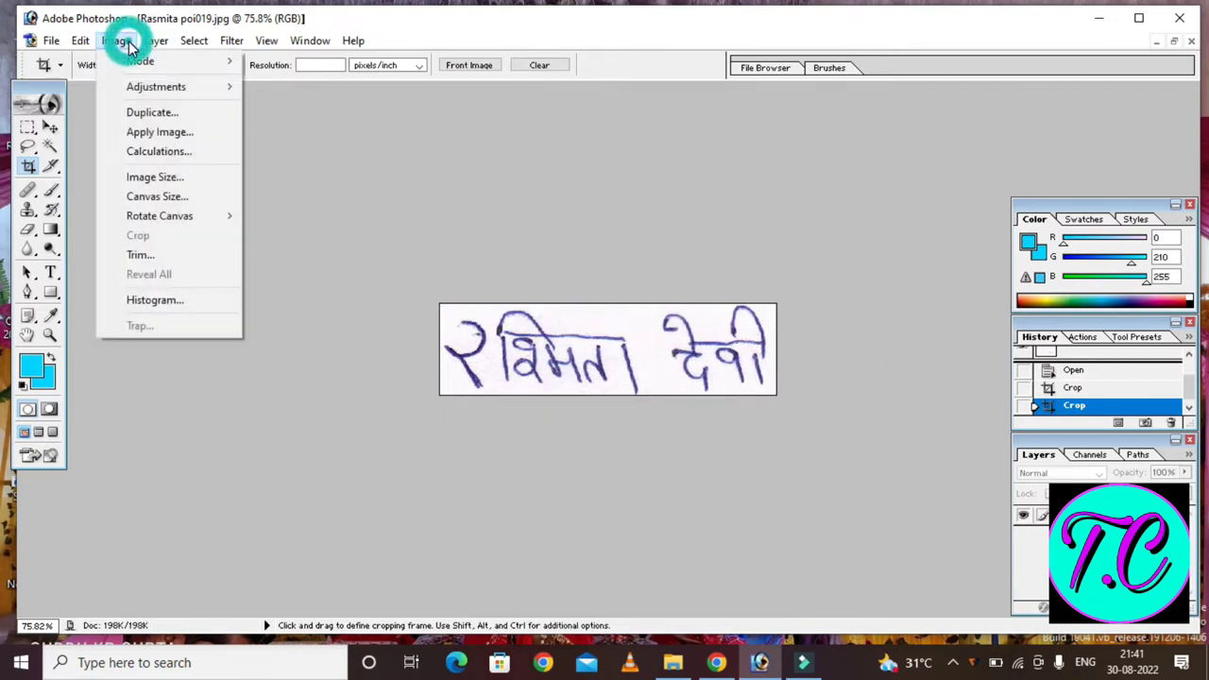
click(173, 178)
click(552, 254)
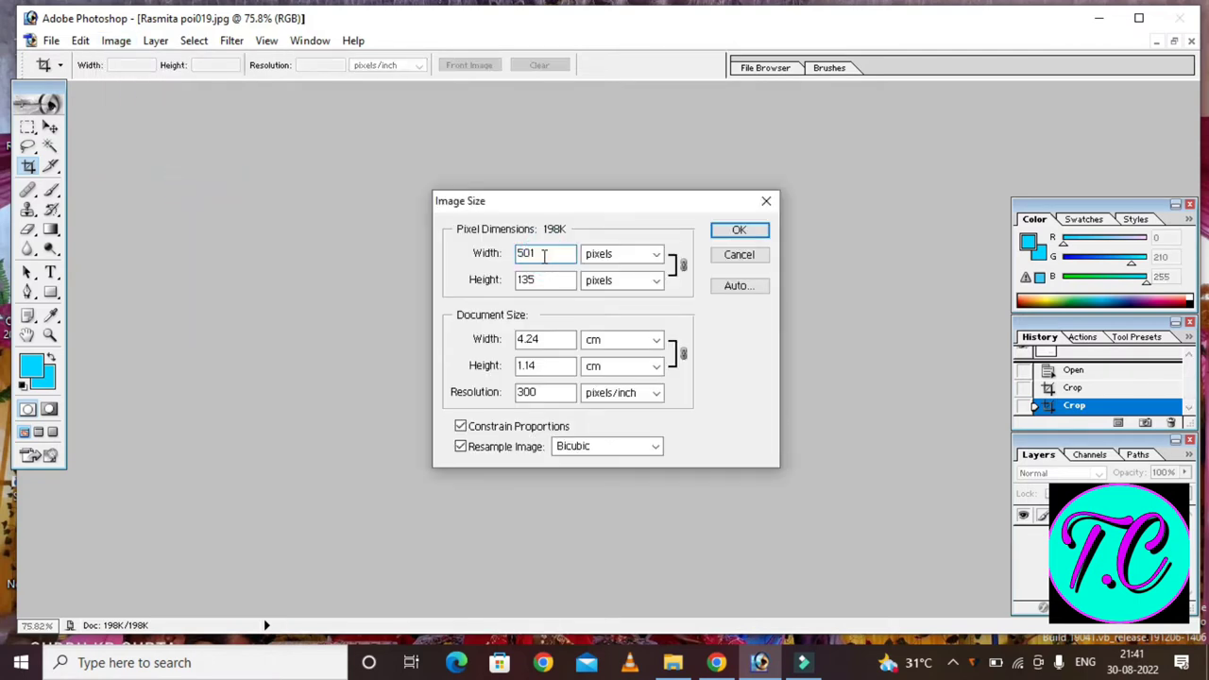
key(BackSpace)
key(BackSpace)
key(BackSpace)
text(400)
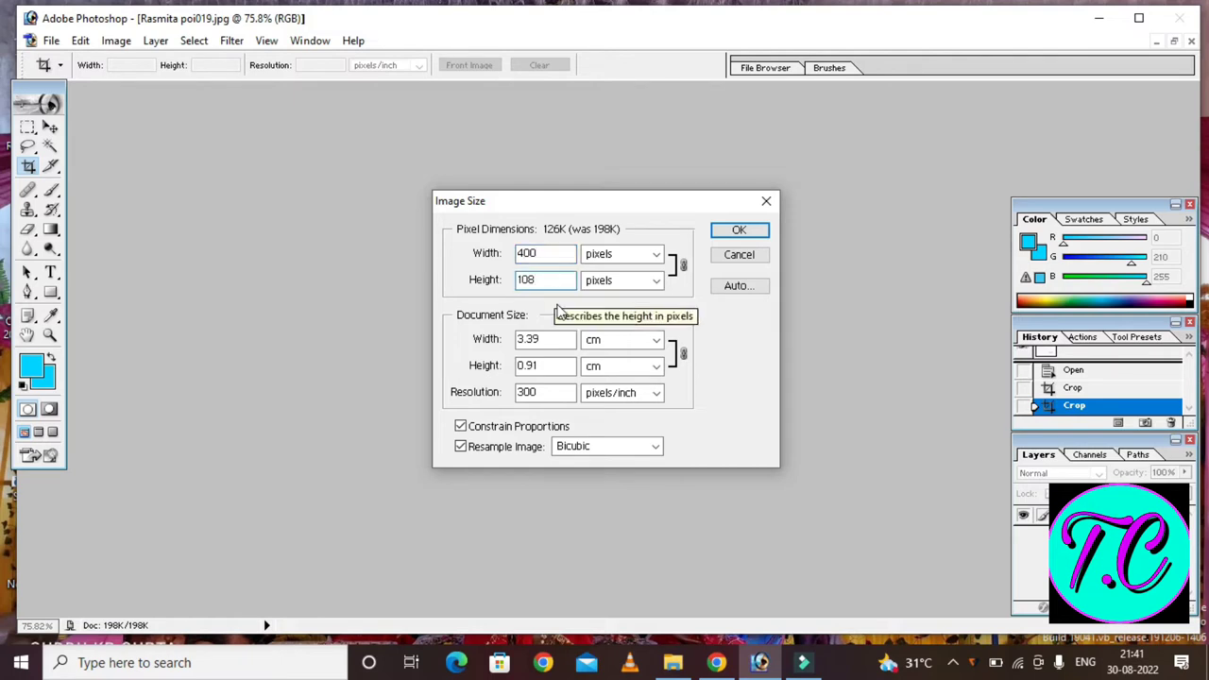
click(547, 390)
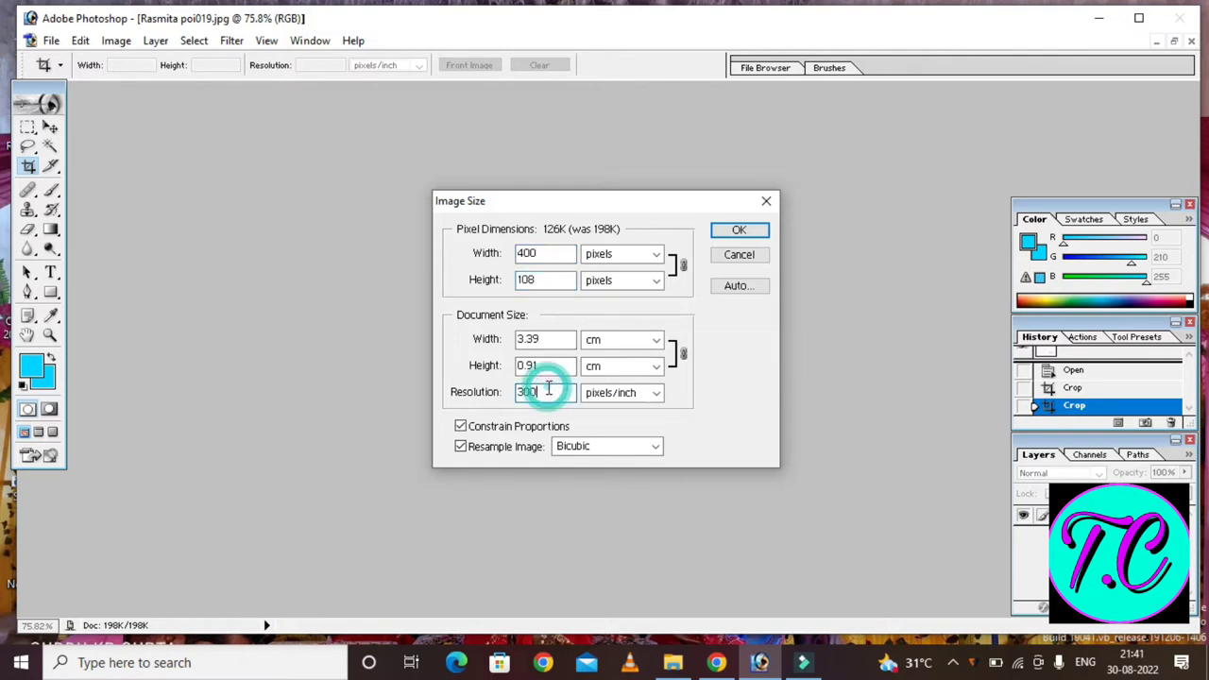
key(BackSpace)
key(BackSpace)
key(BackSpace)
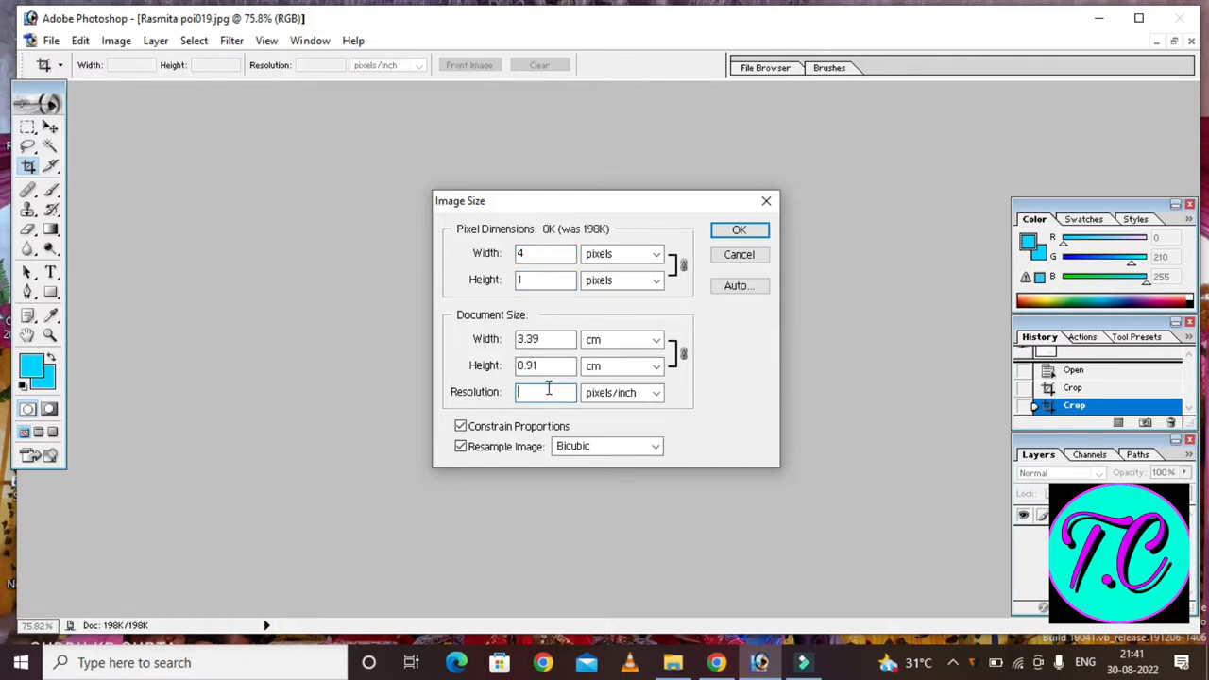
text(600)
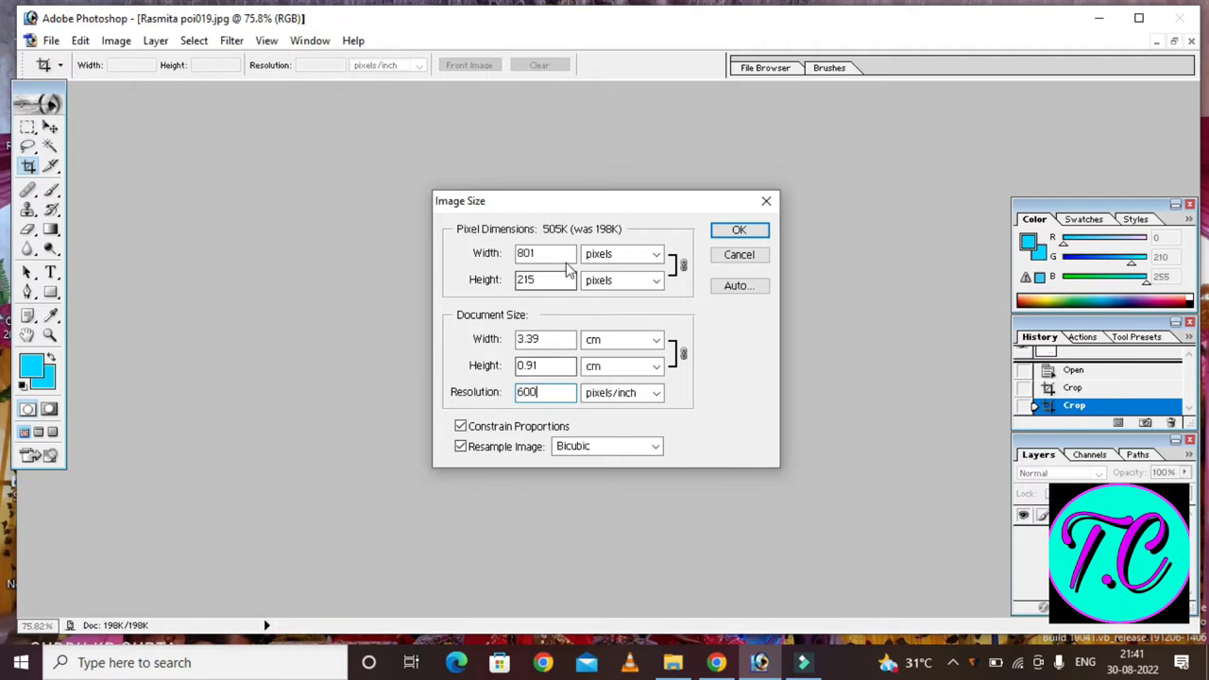
click(567, 251)
key(BackSpace)
key(BackSpace)
key(BackSpace)
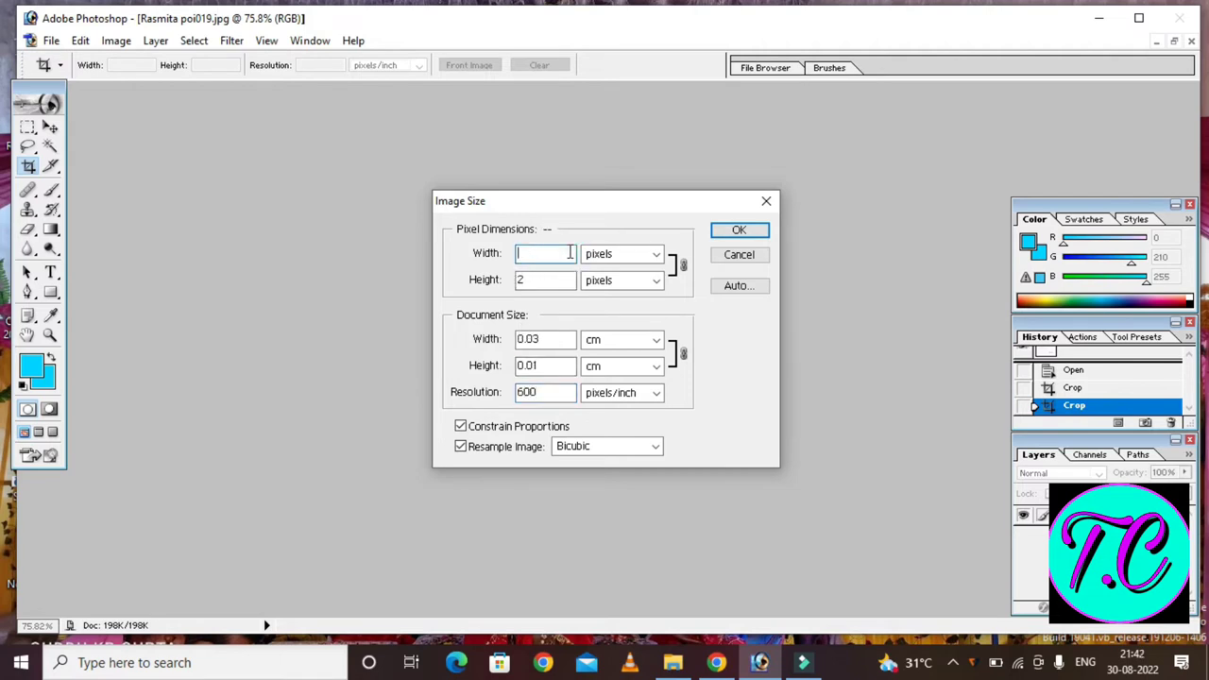
text(400)
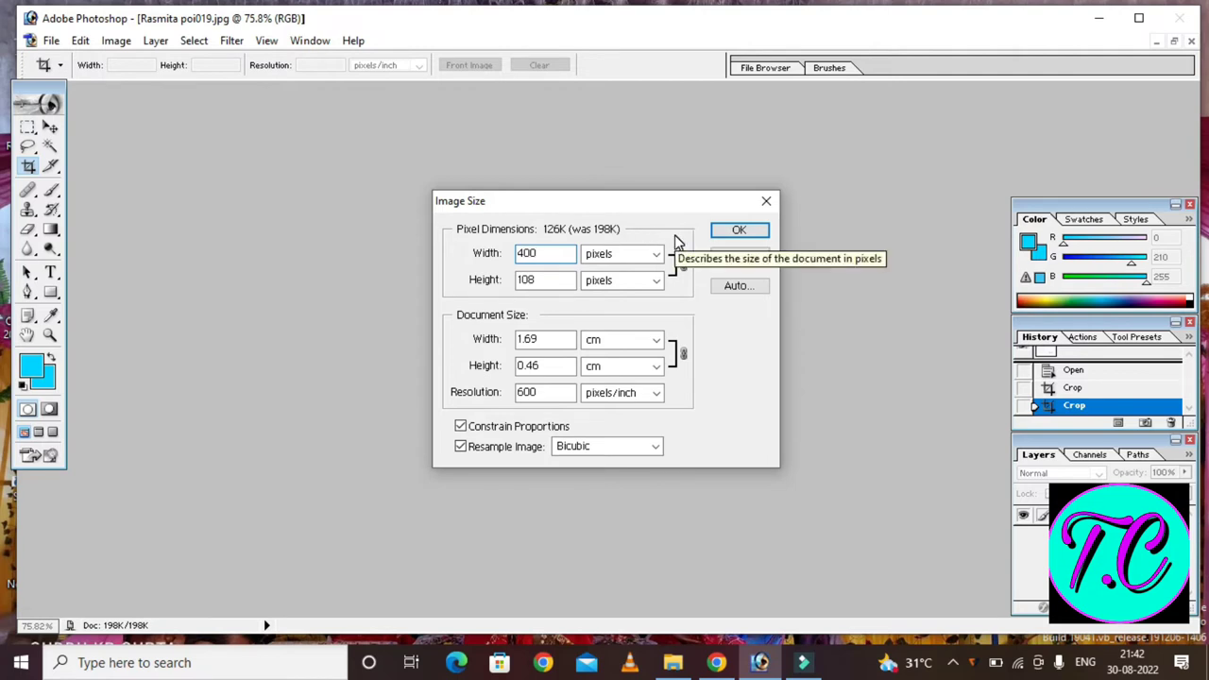
click(742, 231)
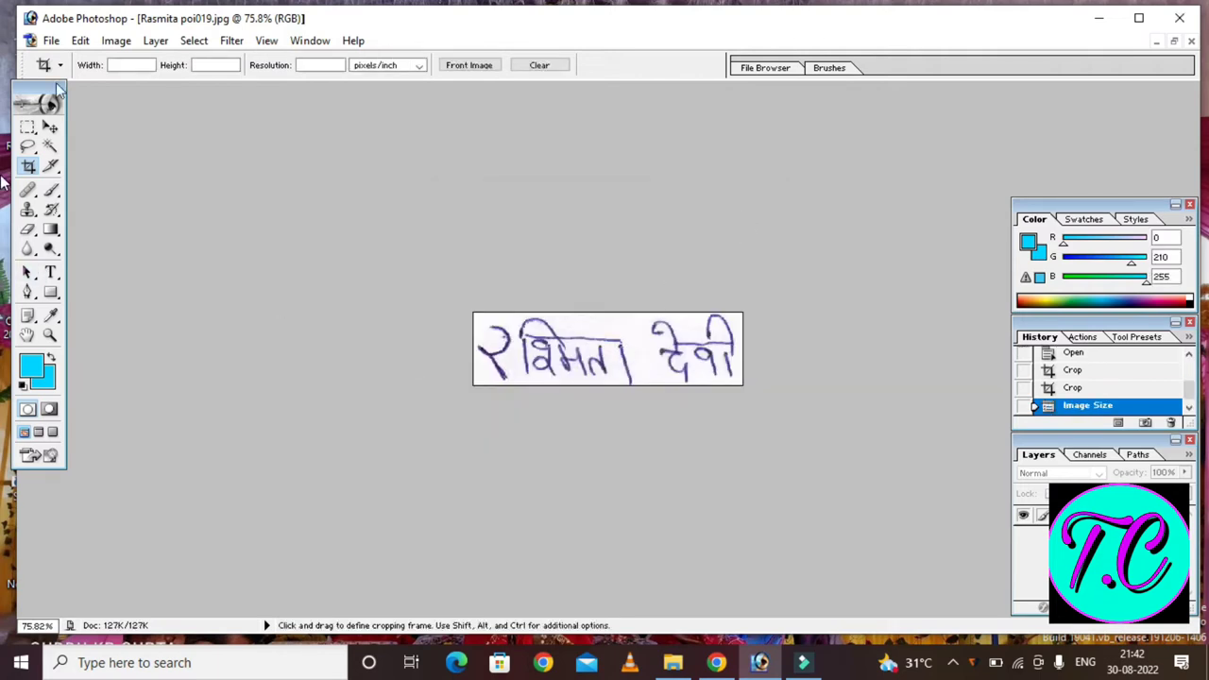
Step: Save the signature as a new JPEG whose file name ends with 'sign'
click(50, 41)
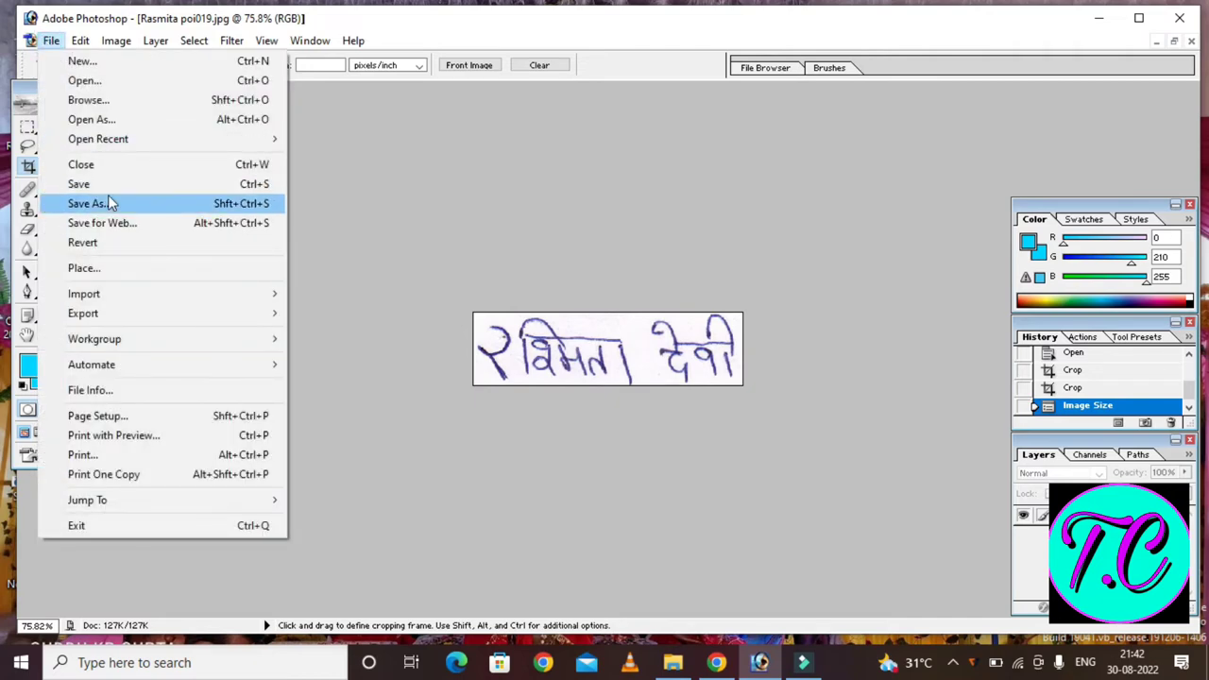
click(111, 205)
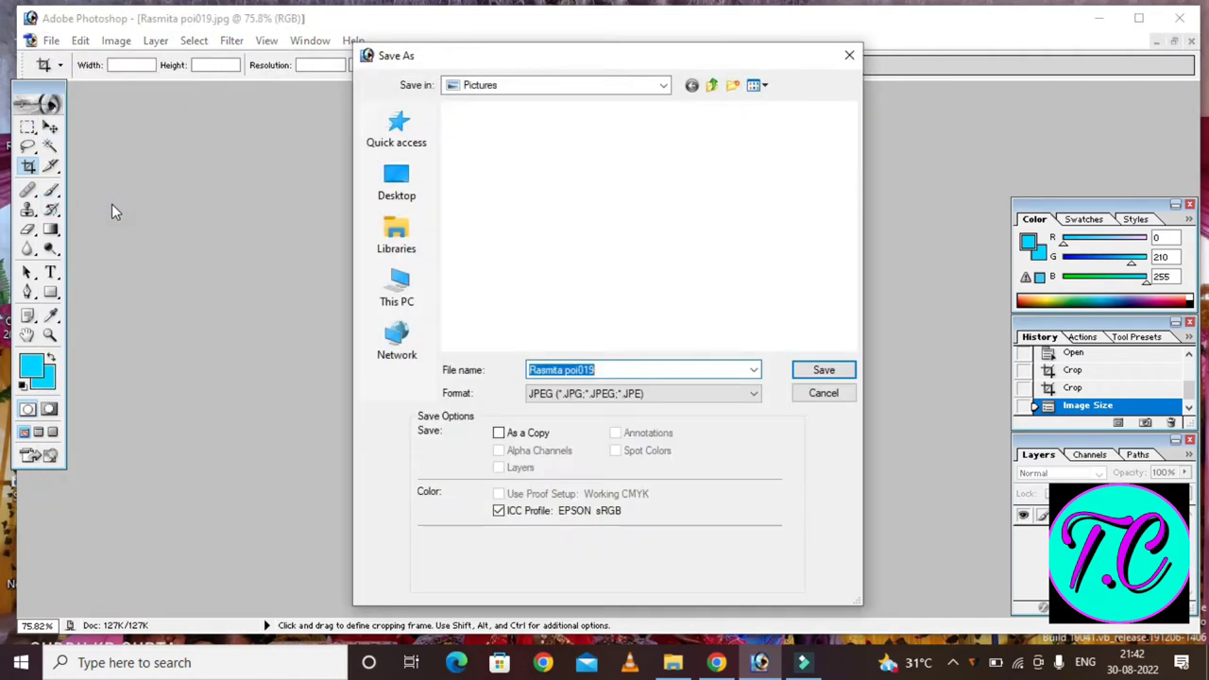
click(610, 370)
key(BackSpace)
key(BackSpace)
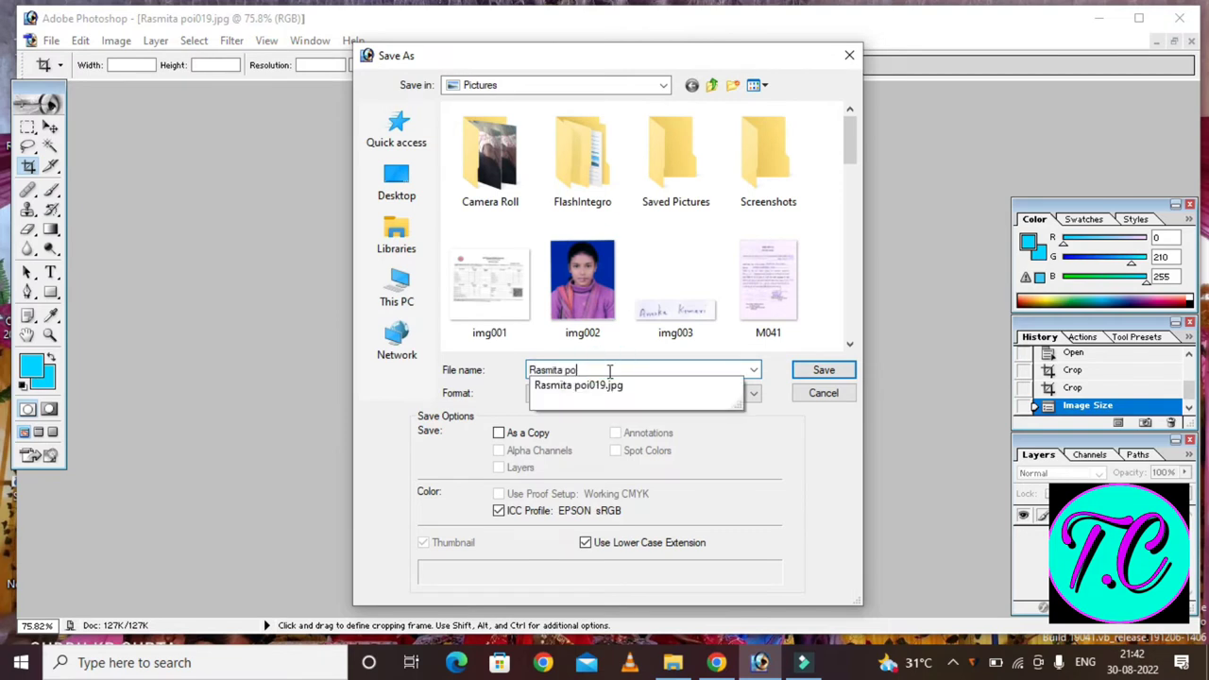
key(BackSpace)
key(BackSpace)
key(BackSpace)
key(BackSpace)
text(sign)
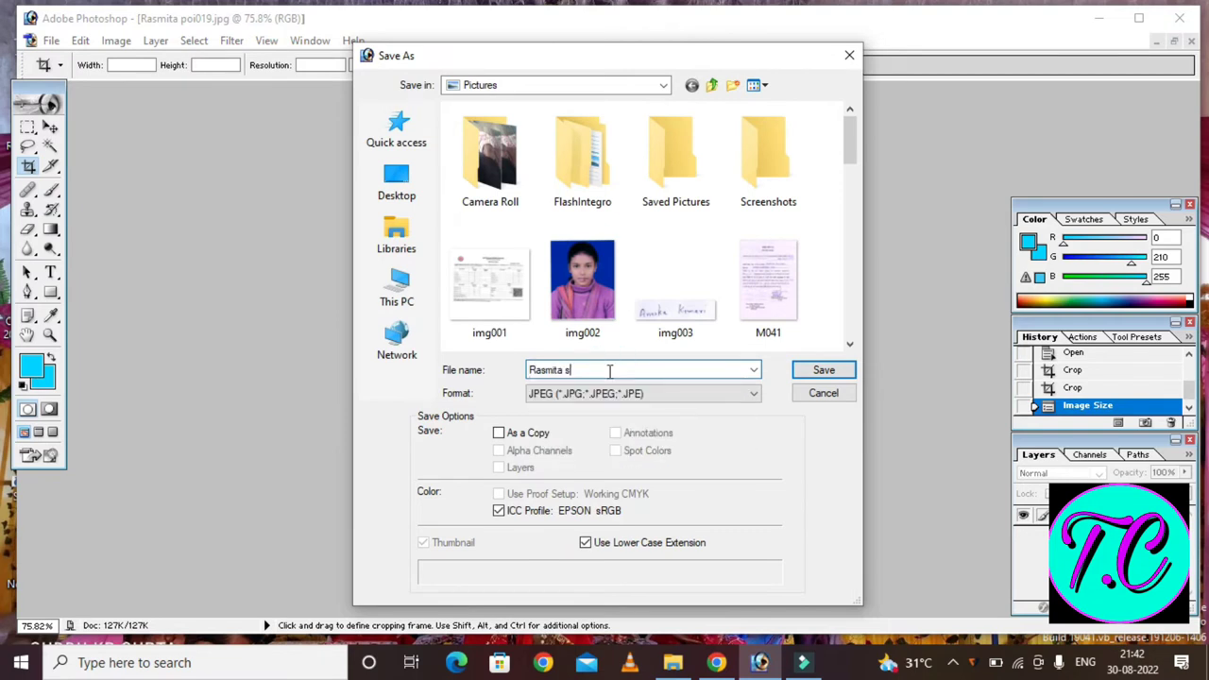
click(826, 370)
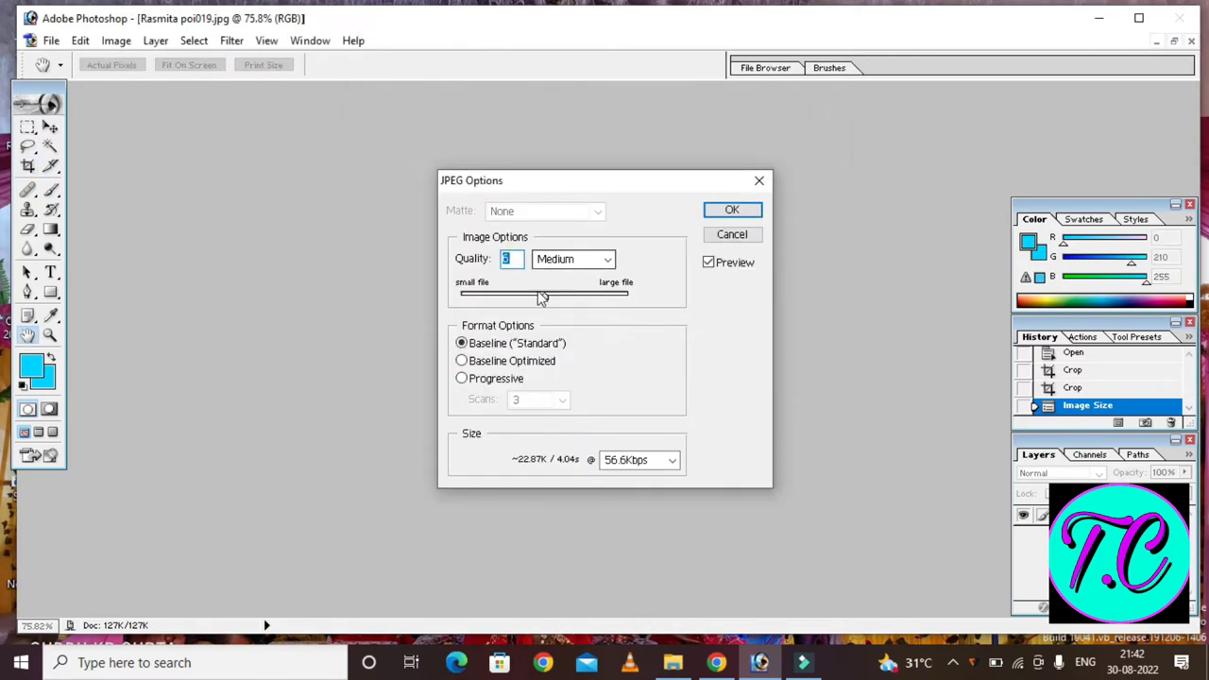
Step: Set the JPEG quality to 5 (Medium), about 20.78K, and finish saving
drag(540, 296, 536, 297)
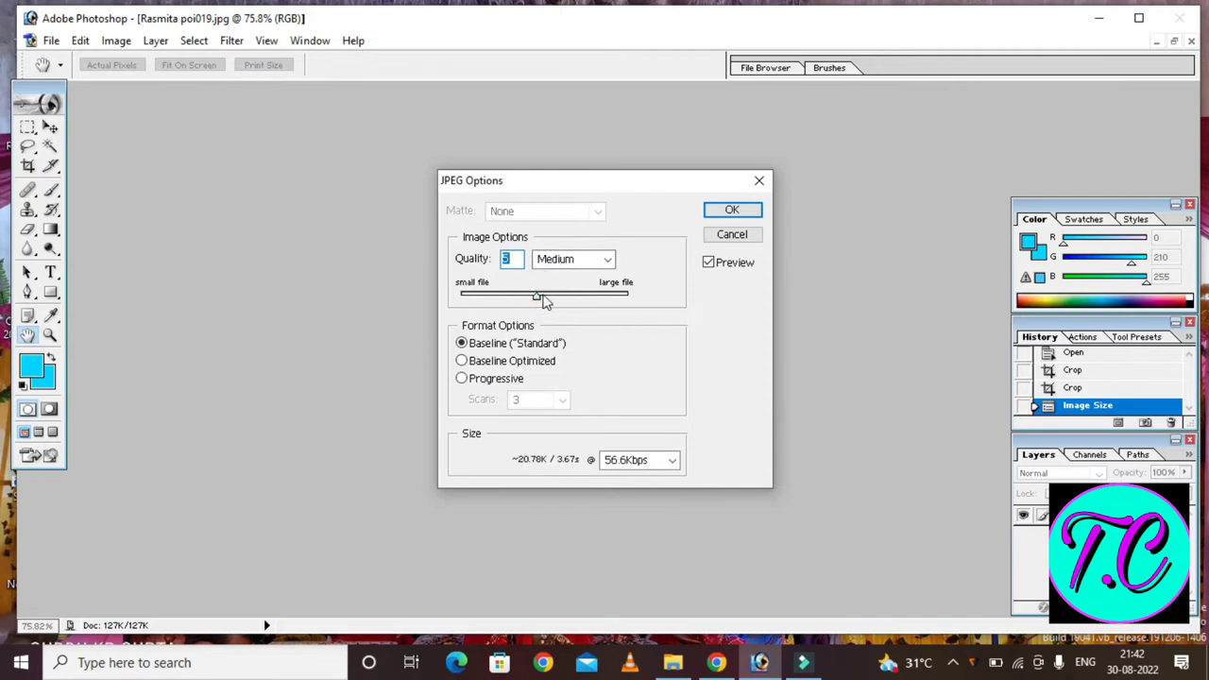
click(720, 211)
key(c)
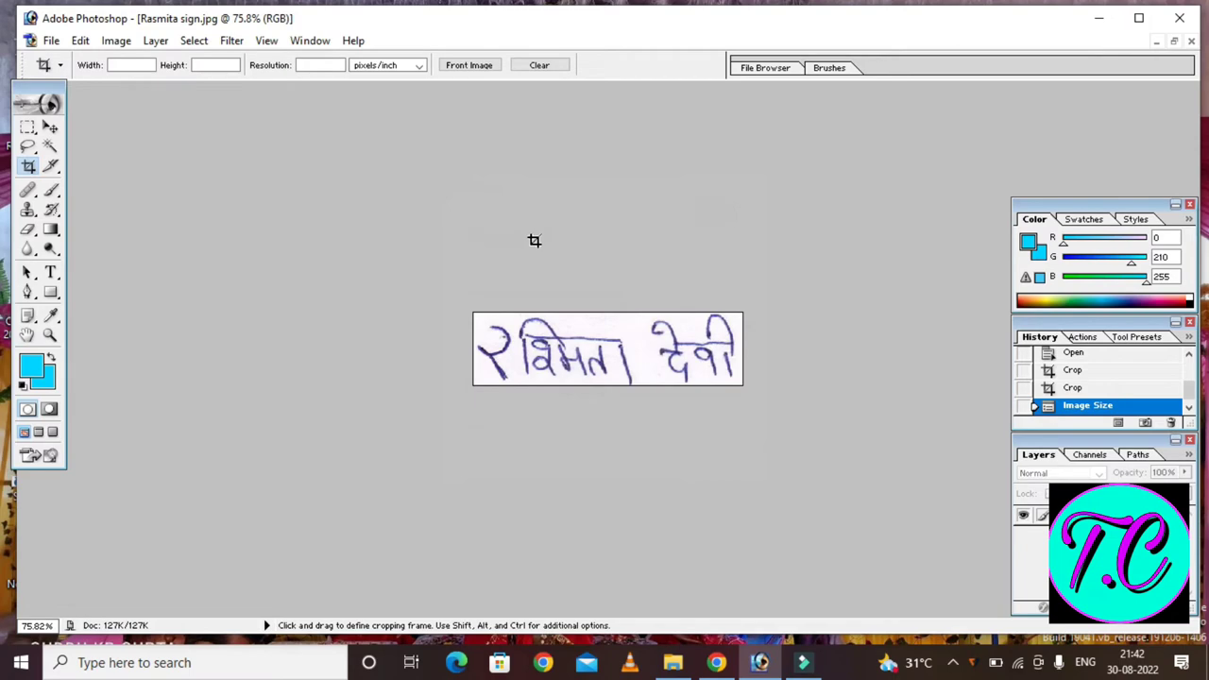
Step: Quit Photoshop and search Google for 'i love pdf' in a new Chrome tab
click(1192, 40)
click(1180, 18)
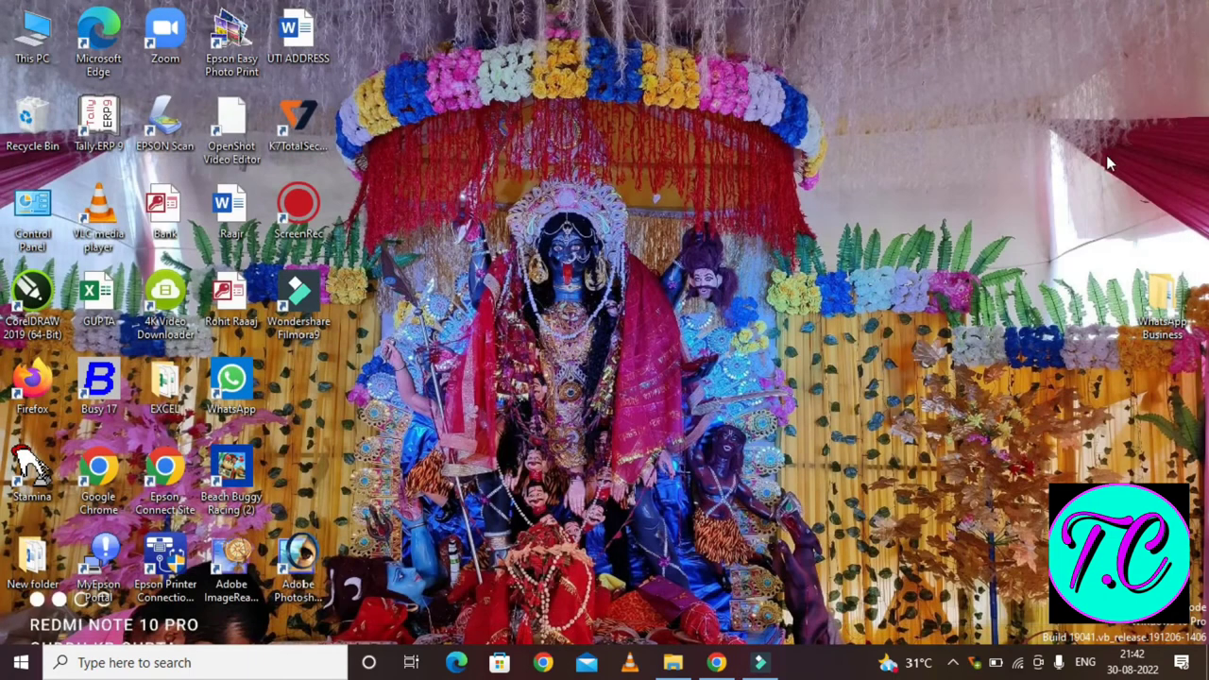
click(715, 666)
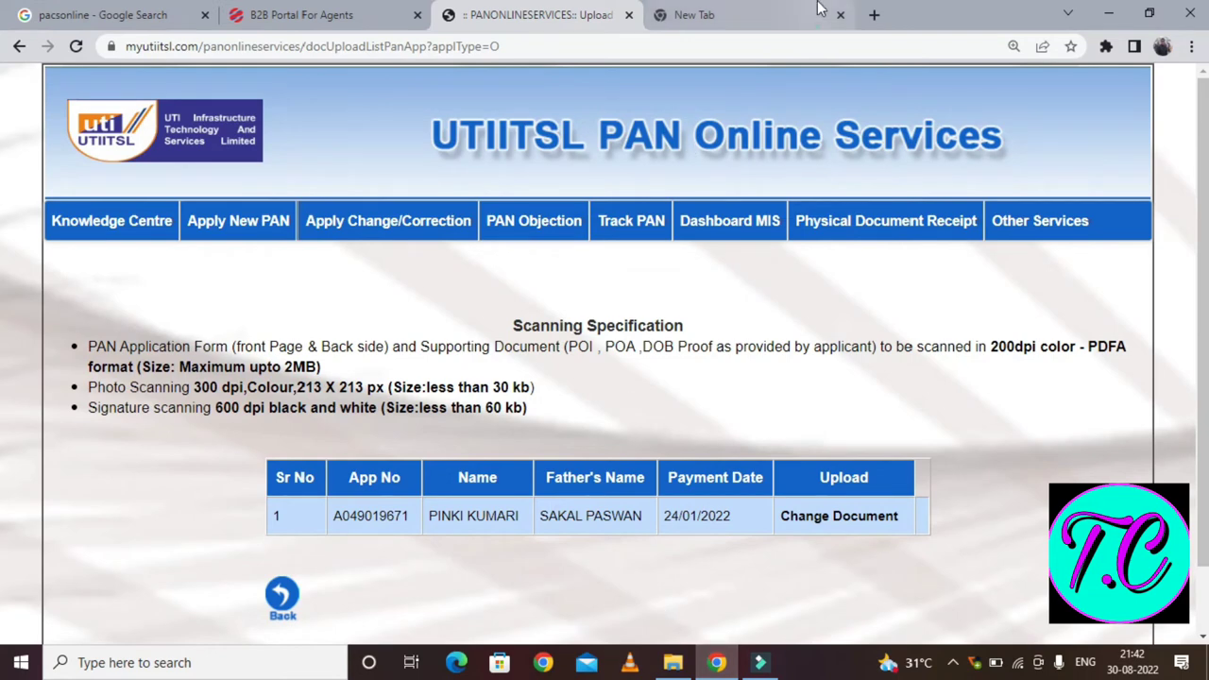
click(820, 8)
click(503, 359)
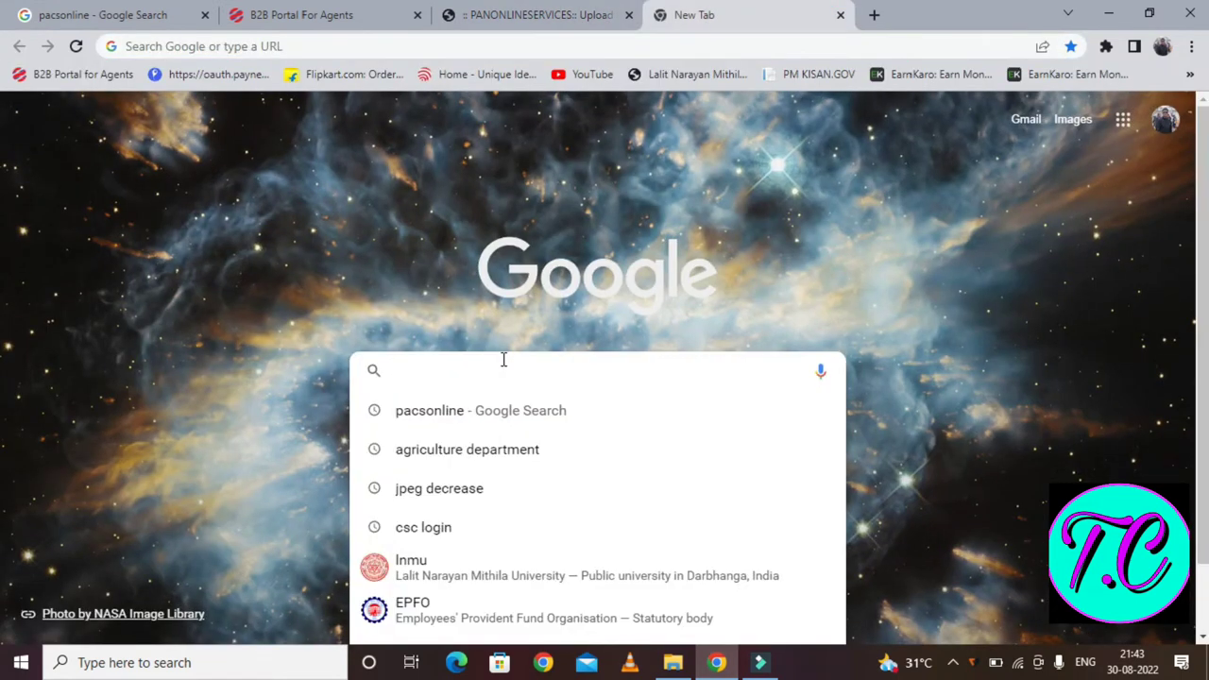
text(i)
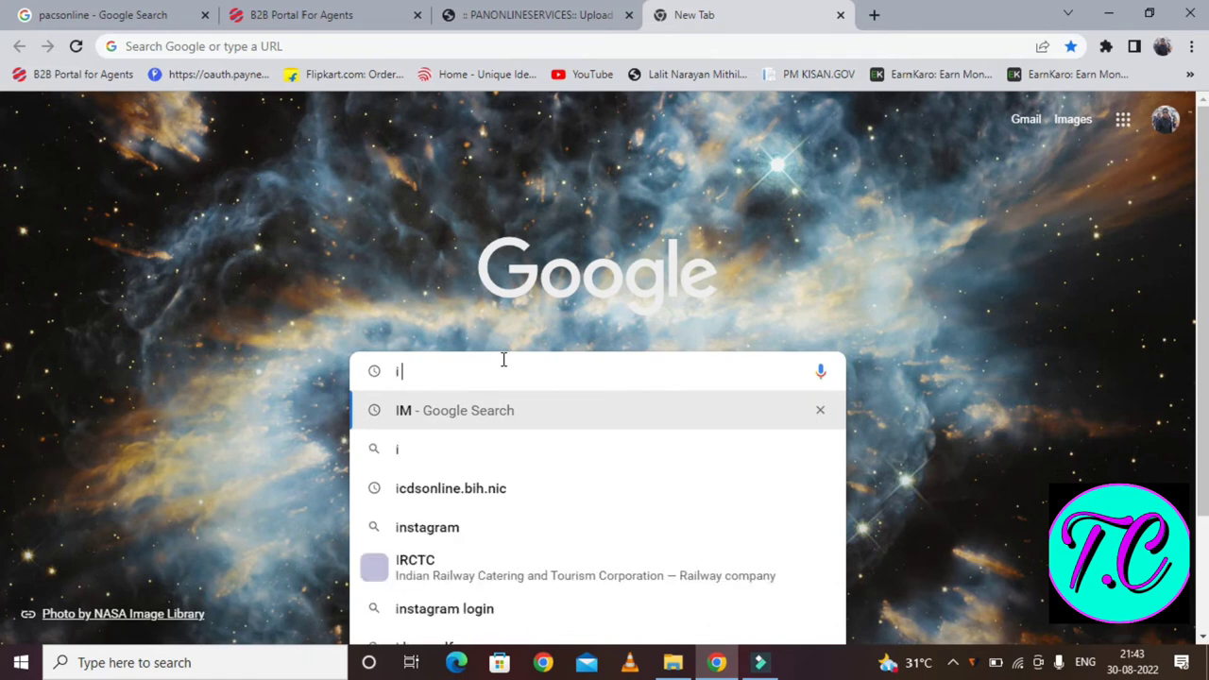
text( lo)
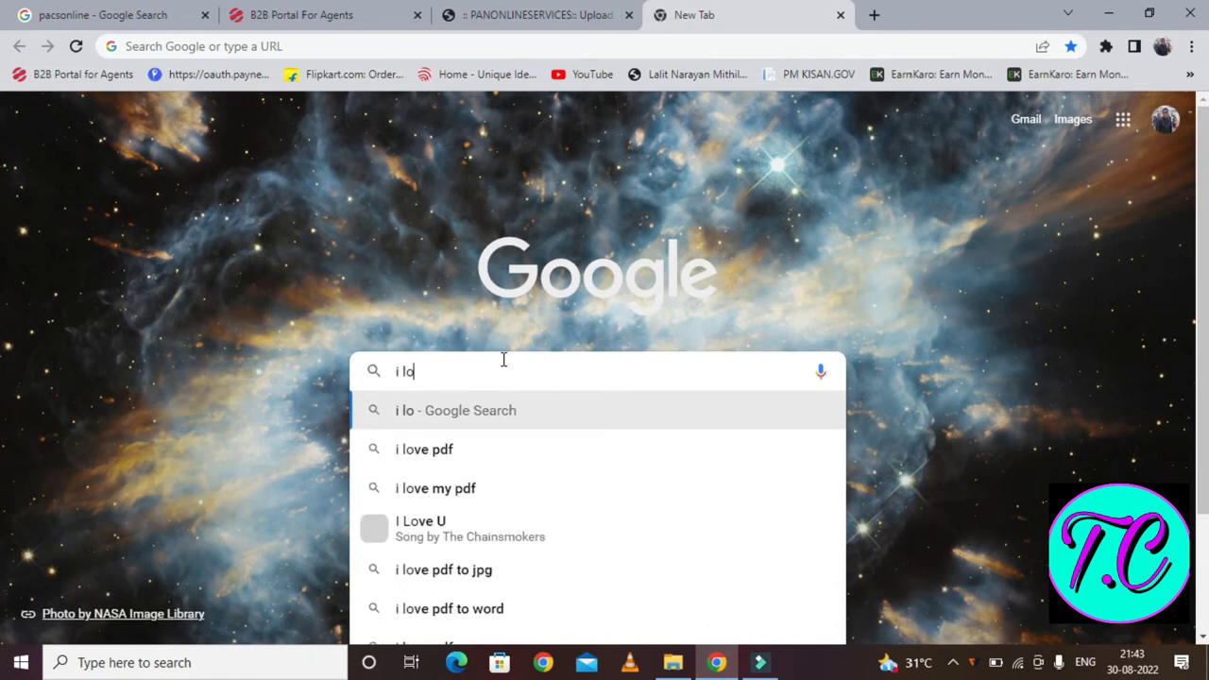
click(501, 451)
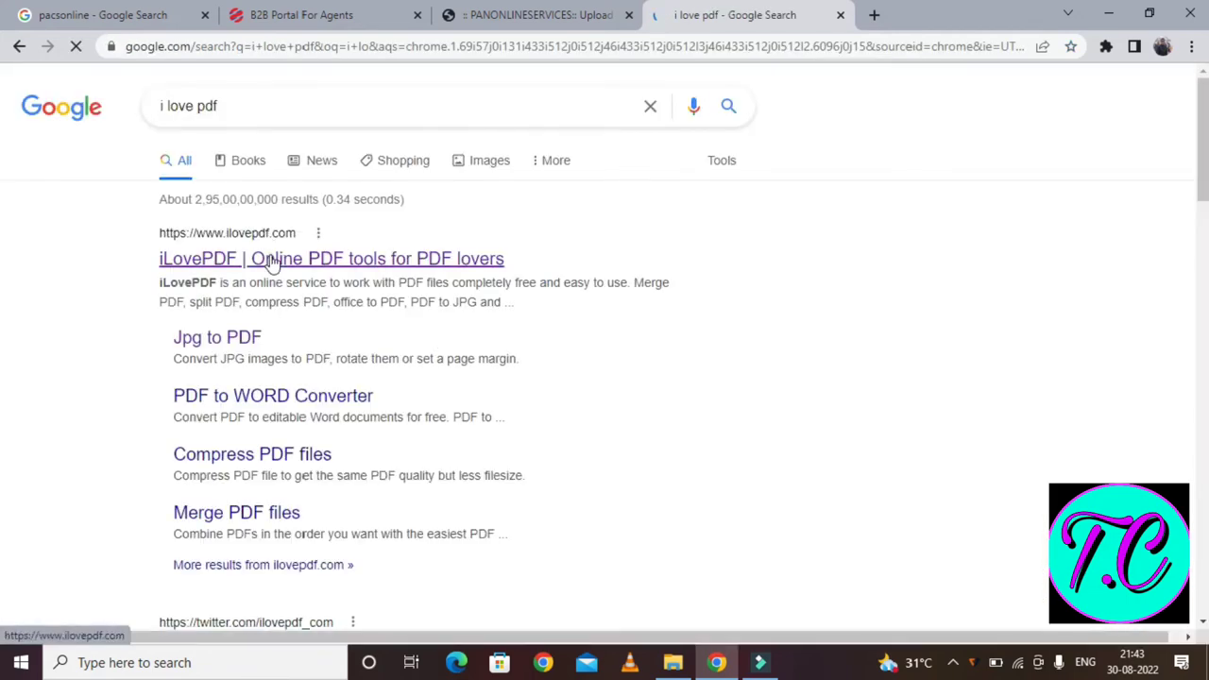
Step: Open the iLovePDF site and its JPG to PDF tool
click(236, 342)
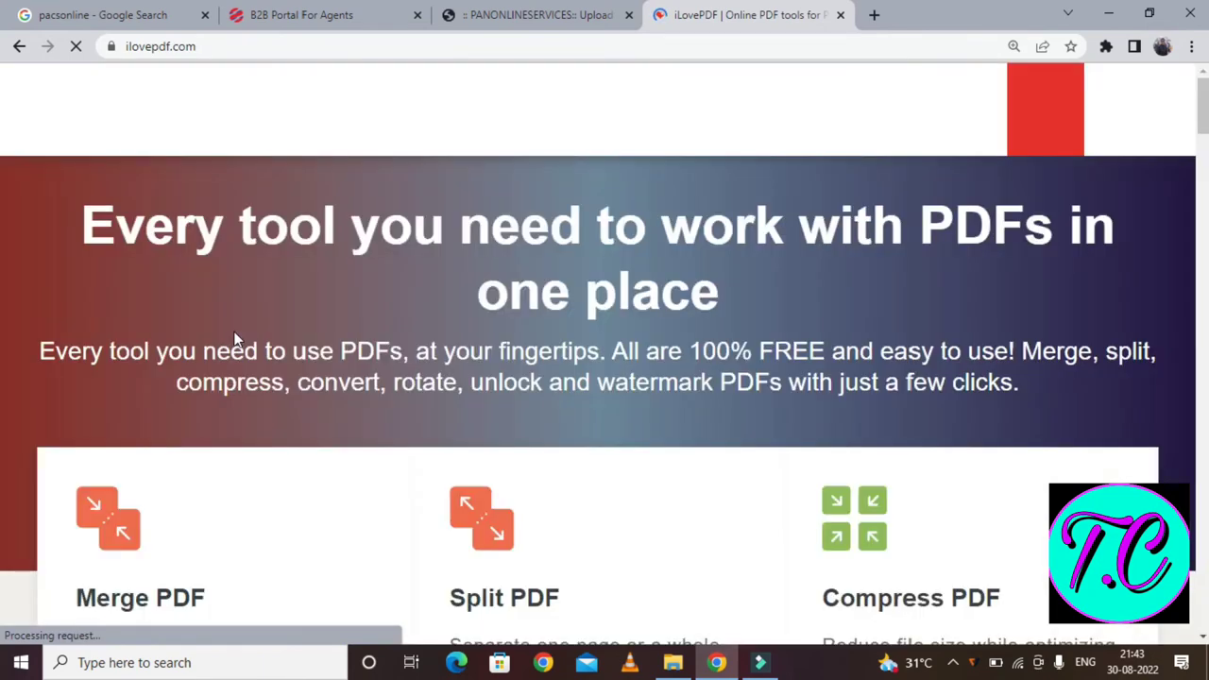
scroll(537, 432, down, 5)
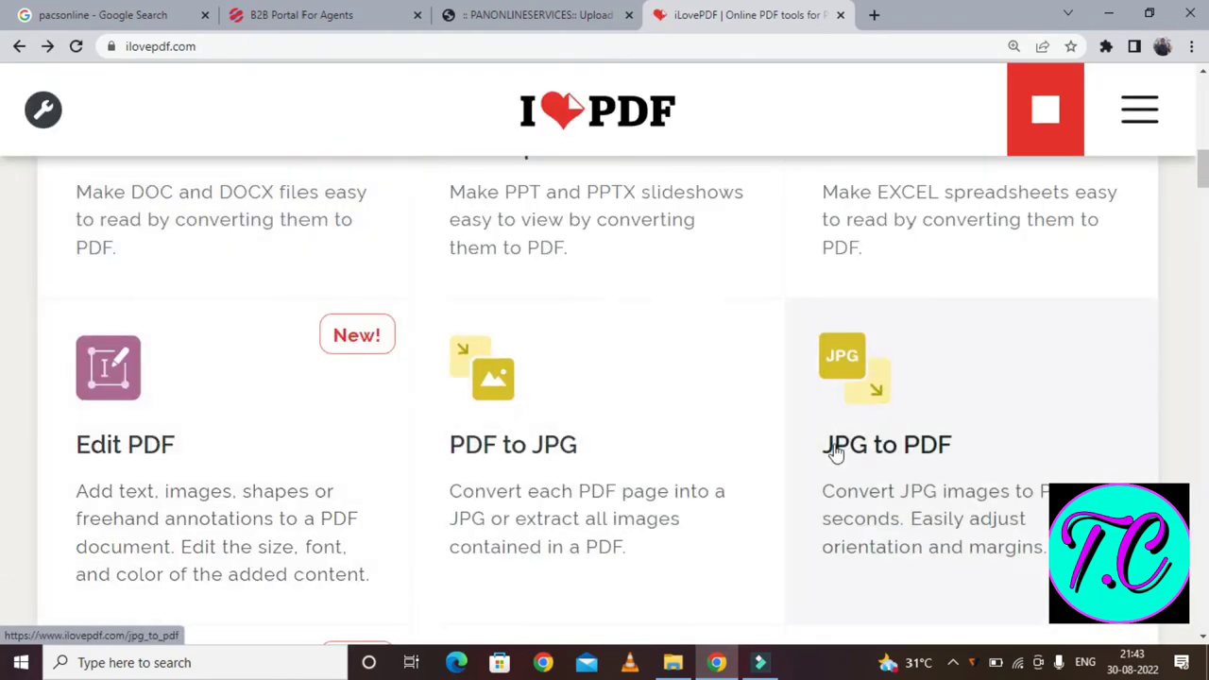
click(835, 454)
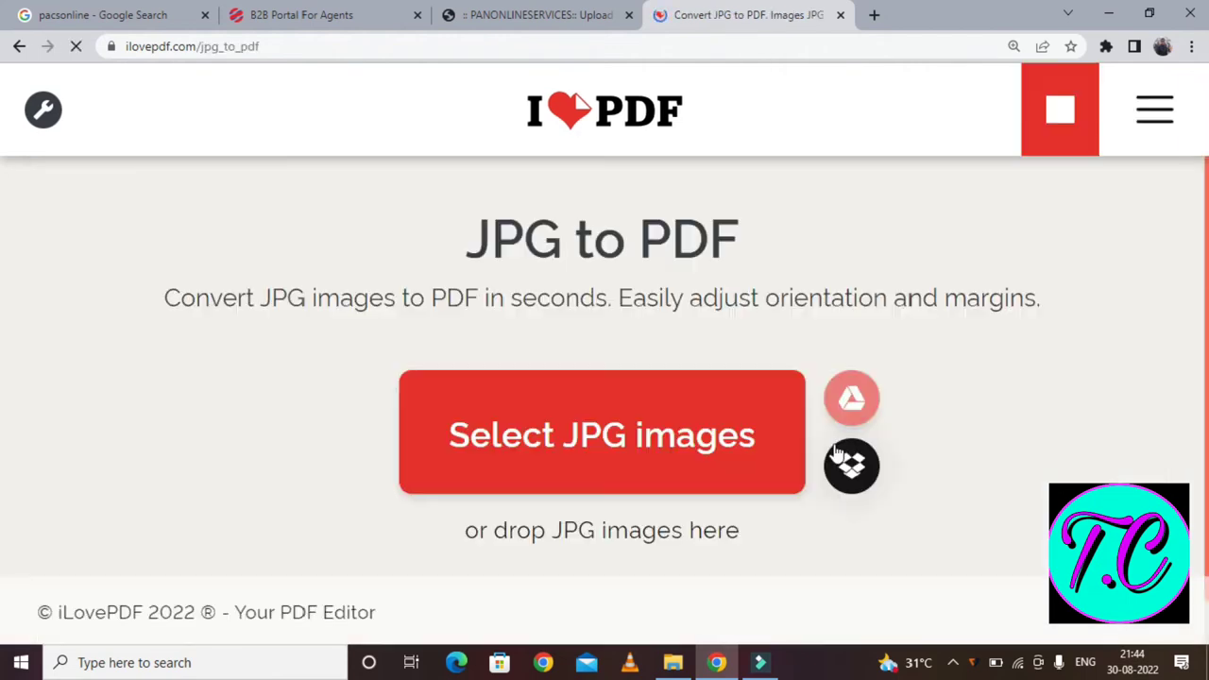
Step: Select the two form scans and the identity-proof scan from Pictures
click(590, 444)
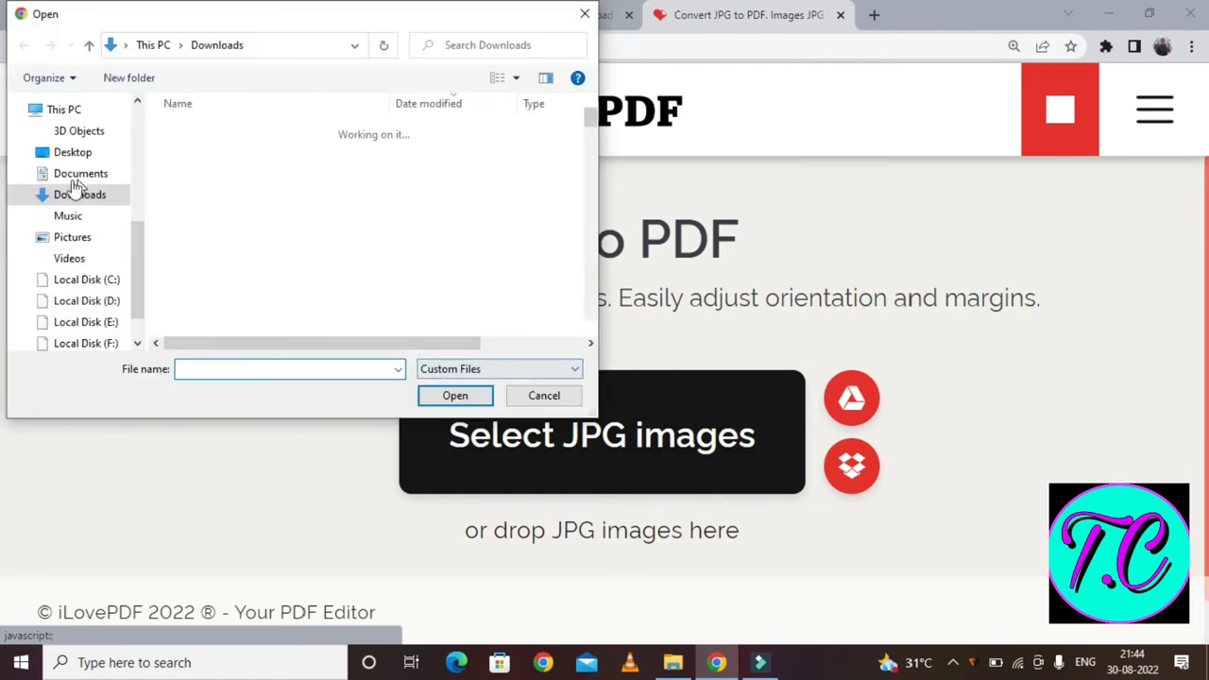
click(72, 237)
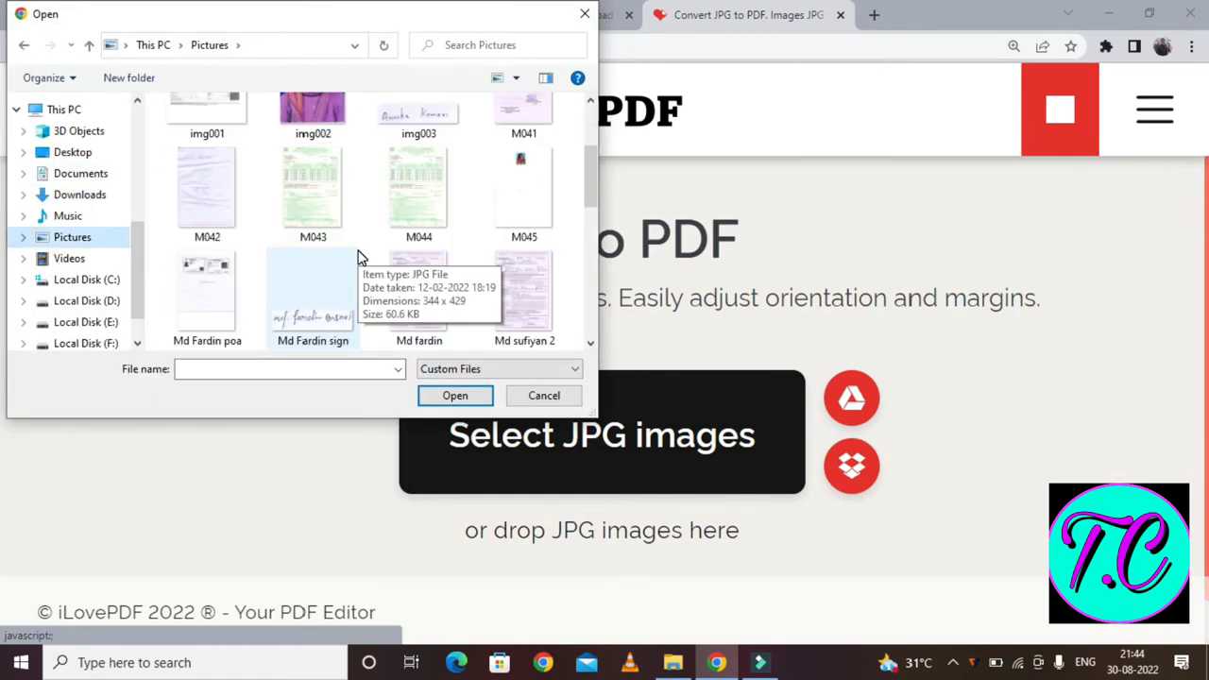
scroll(359, 257, down, 2)
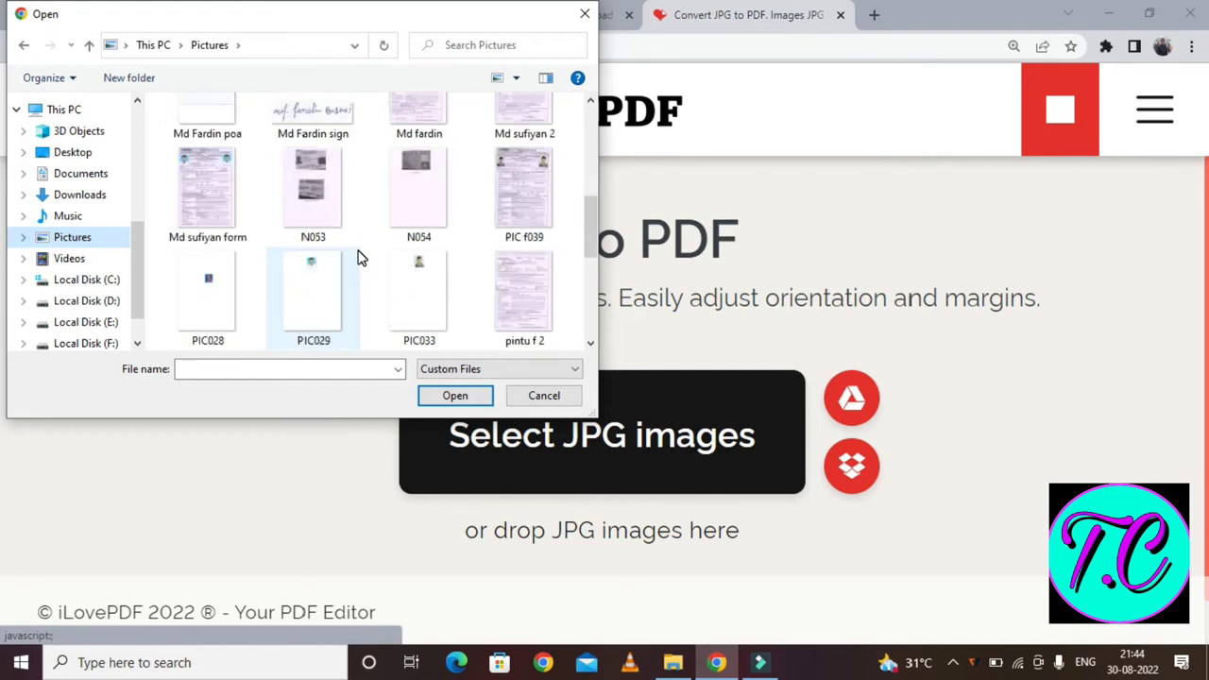
scroll(359, 257, down, 2)
scroll(359, 257, down, 1)
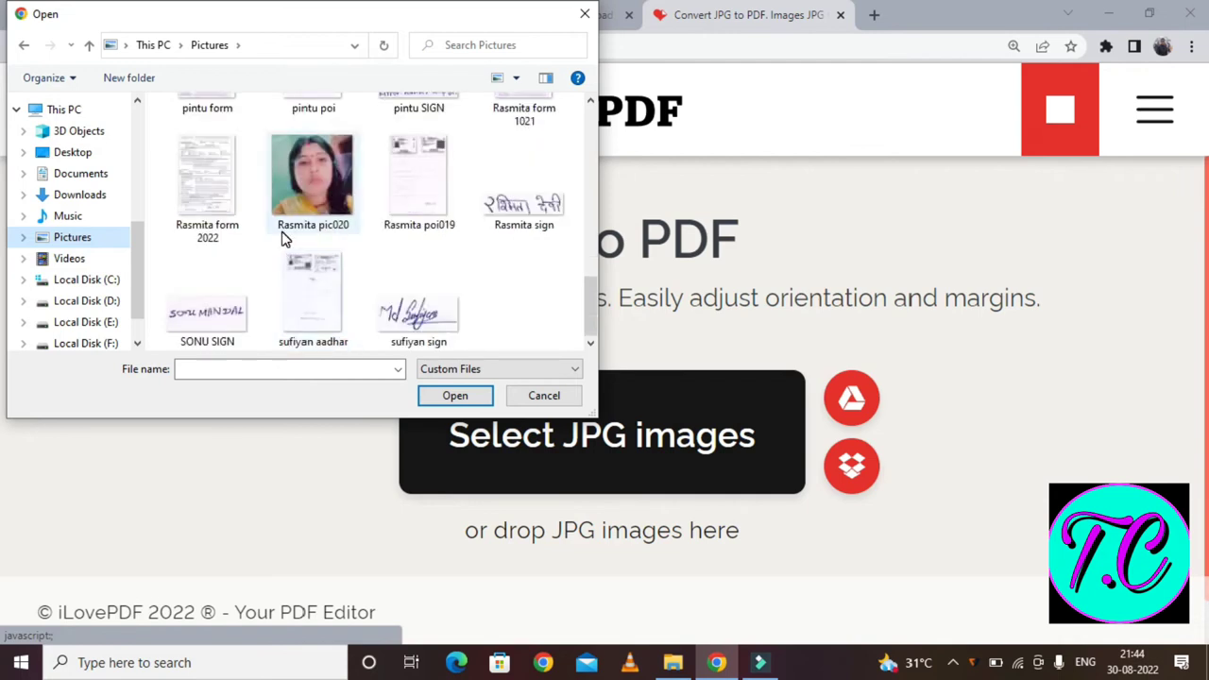
click(512, 112)
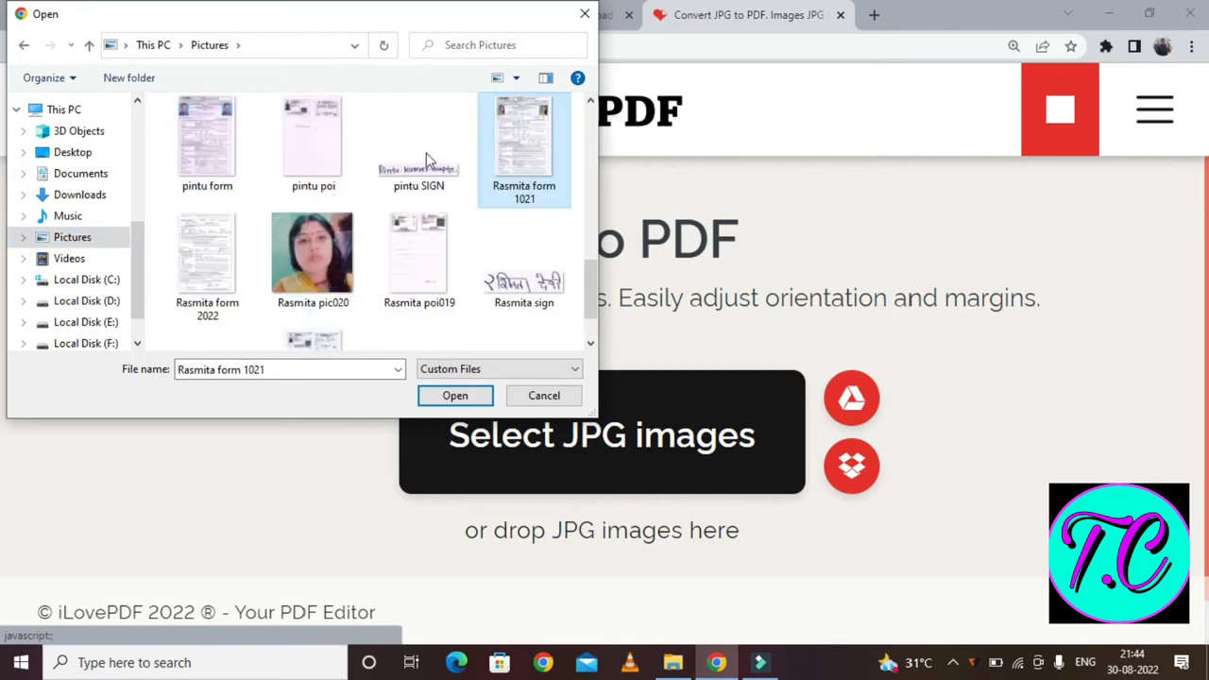
ctrl+click(224, 295)
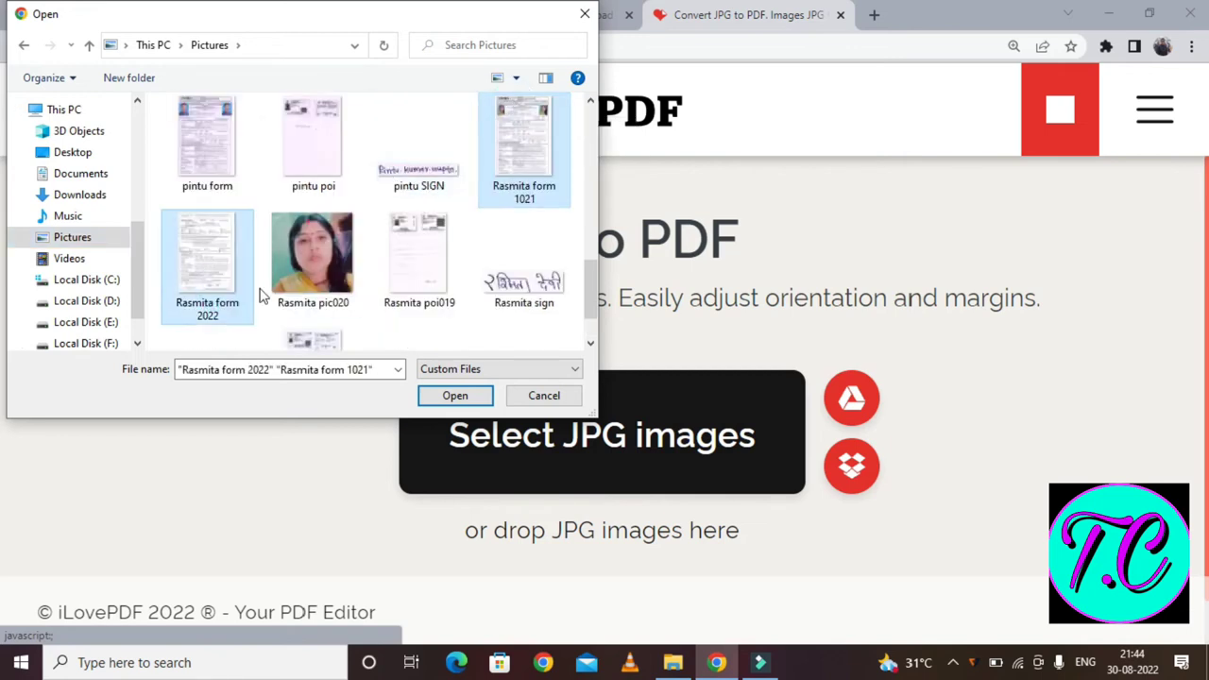
ctrl+click(401, 283)
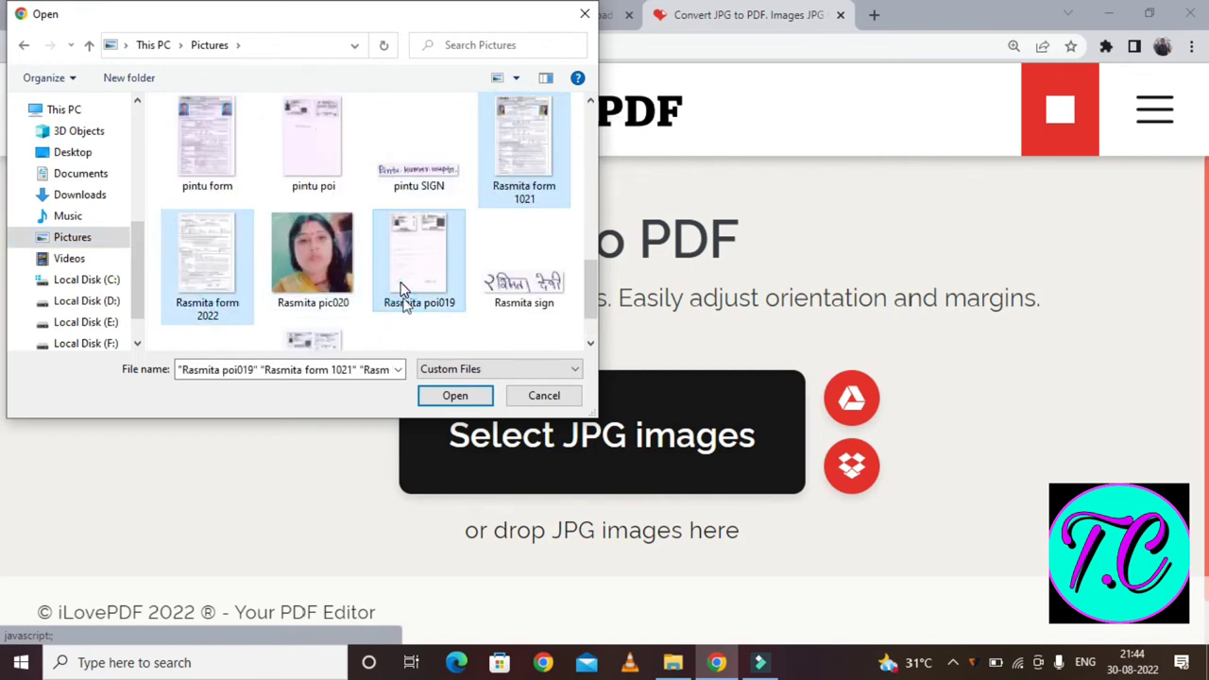
Step: Load the three JPG scans into iLovePDF, convert them to one PDF and download it
click(436, 396)
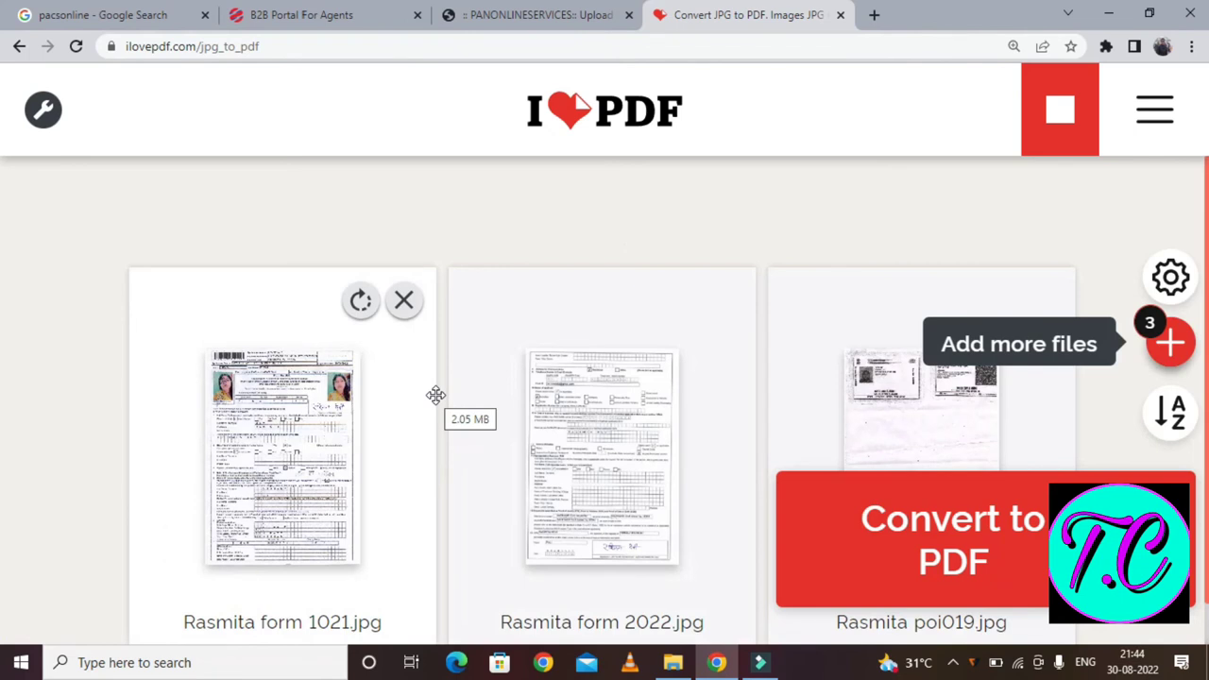
click(896, 539)
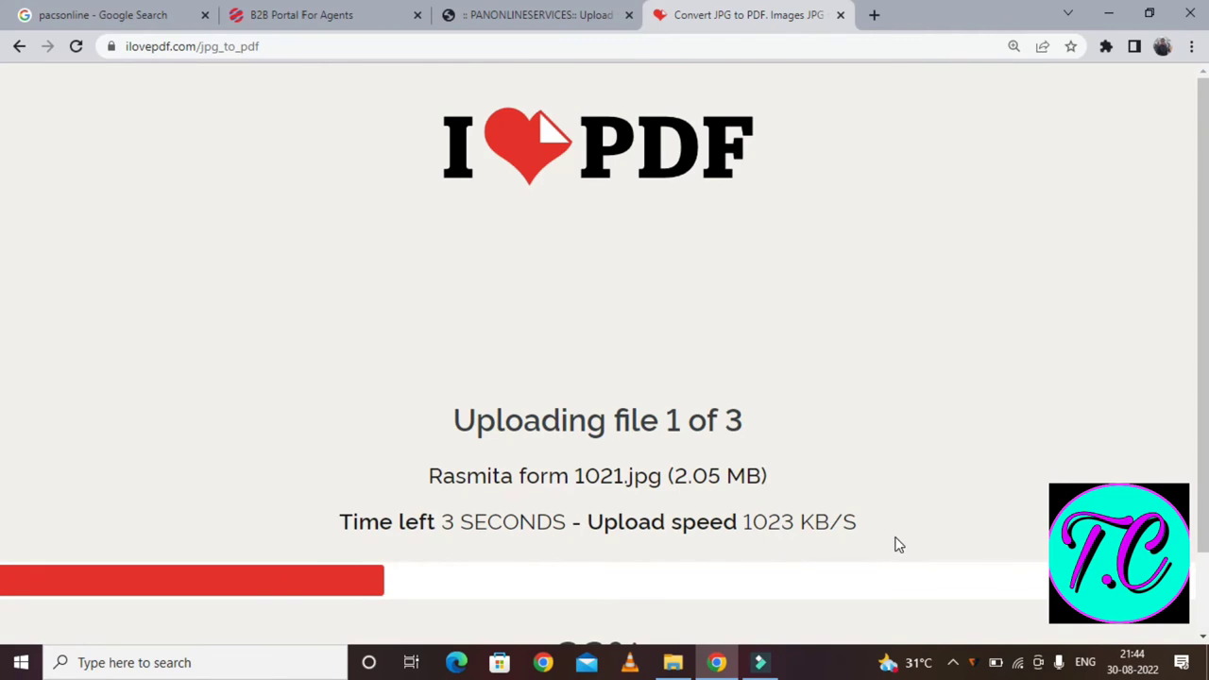
scroll(809, 395, down, 1)
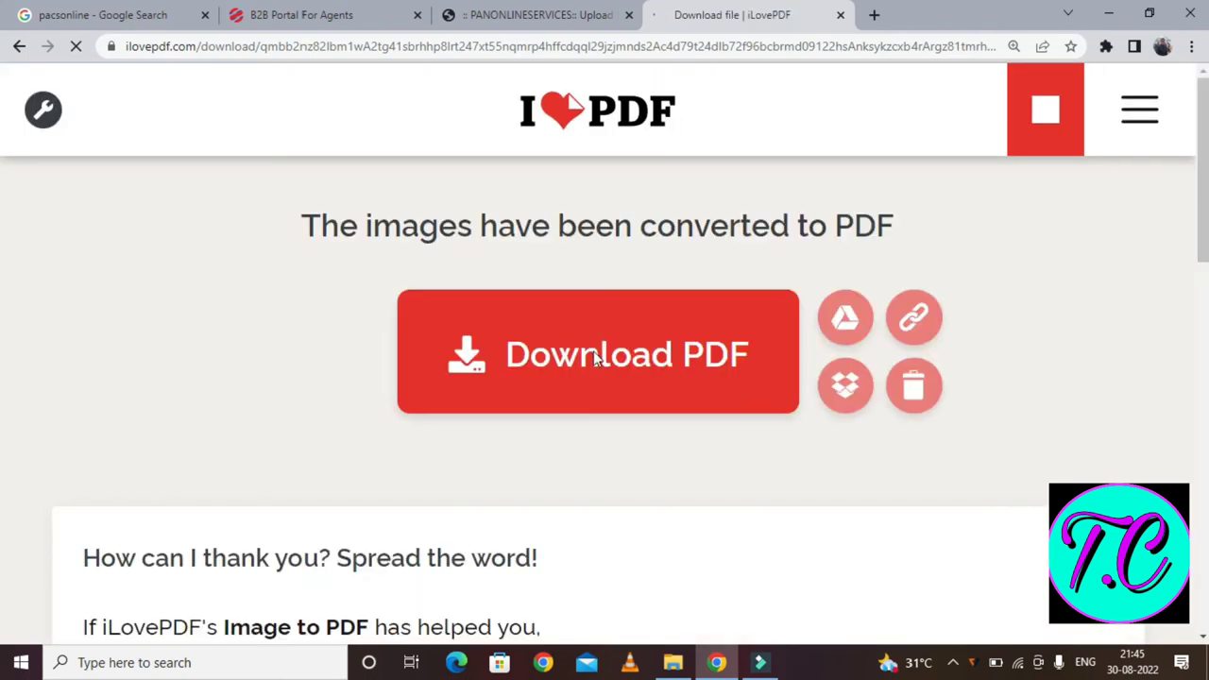
click(580, 351)
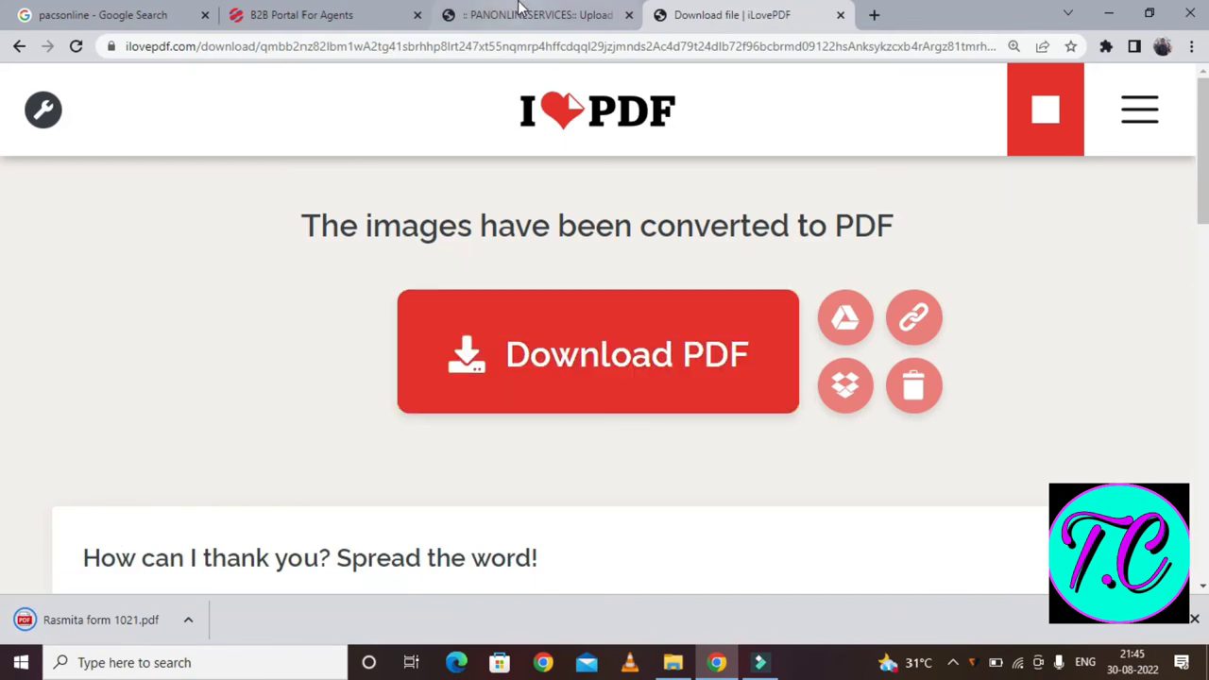
Step: Confirm the 644 KB PDF is in Downloads, then return to the PAN document upload page
click(463, 13)
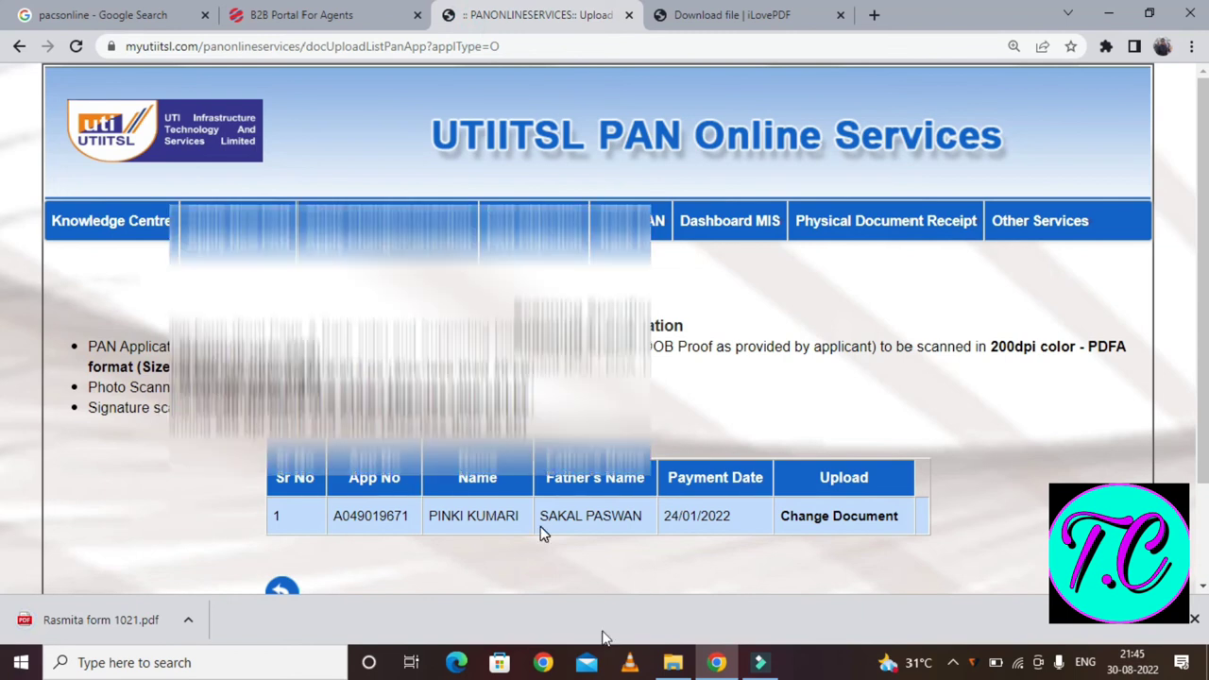
click(674, 663)
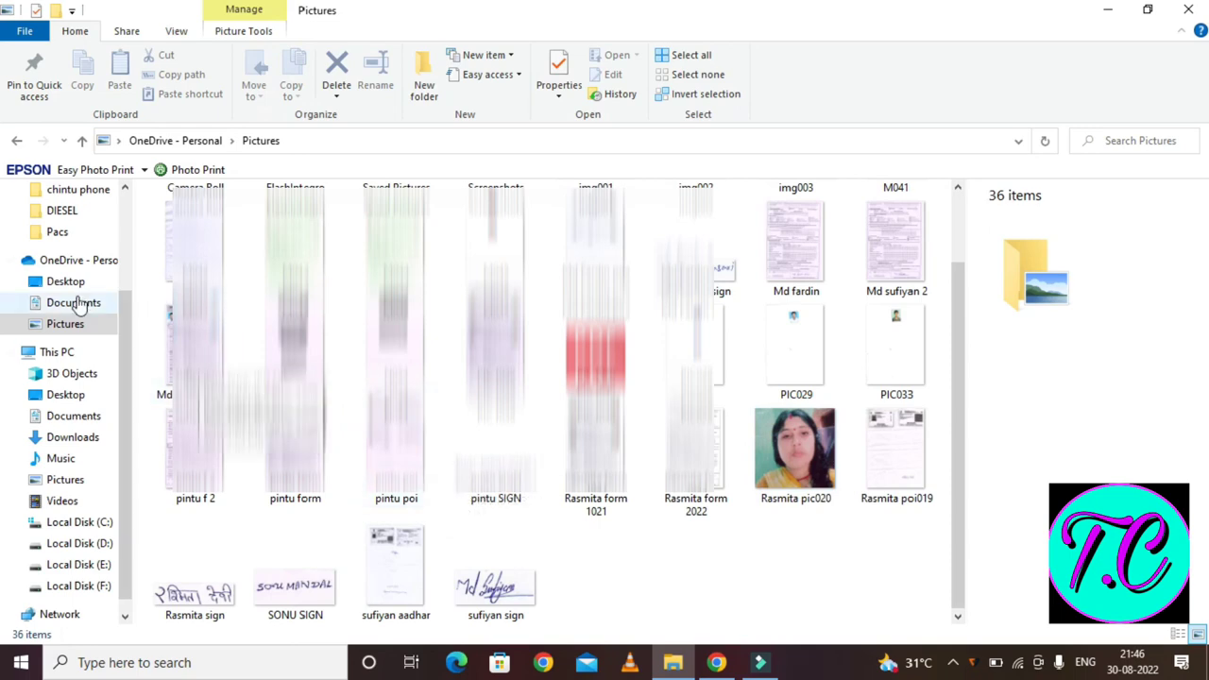
scroll(75, 305, up, 2)
scroll(76, 305, up, 1)
click(72, 245)
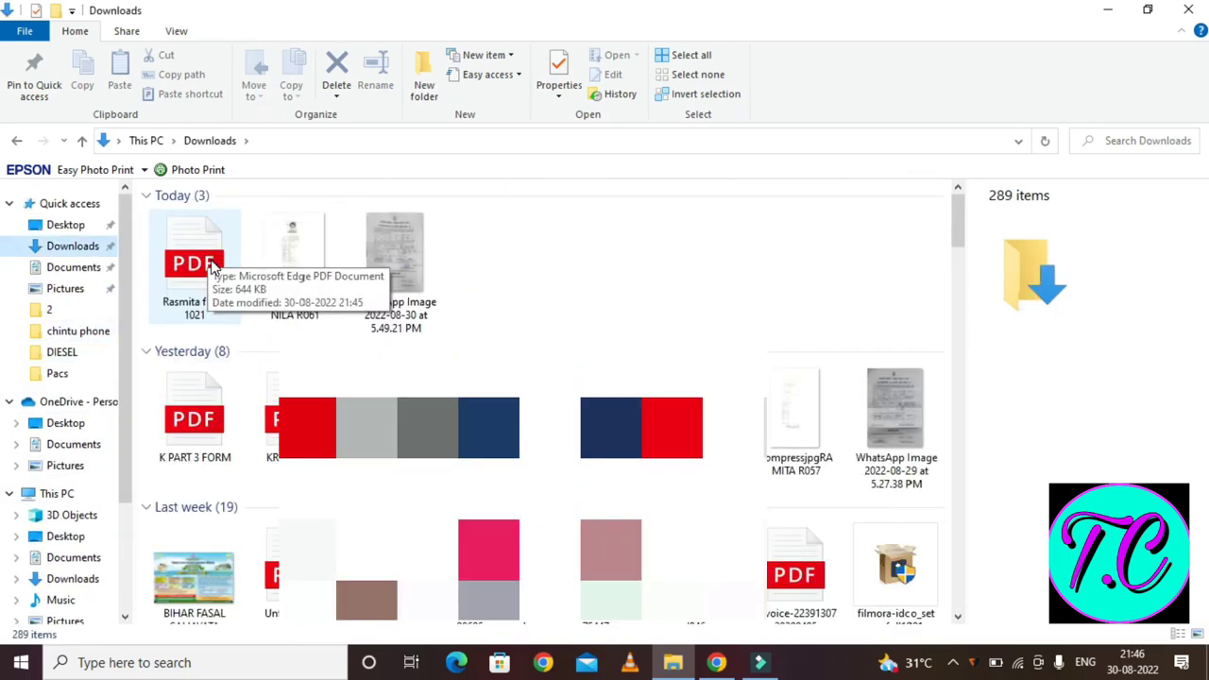
key(alt+Tab)
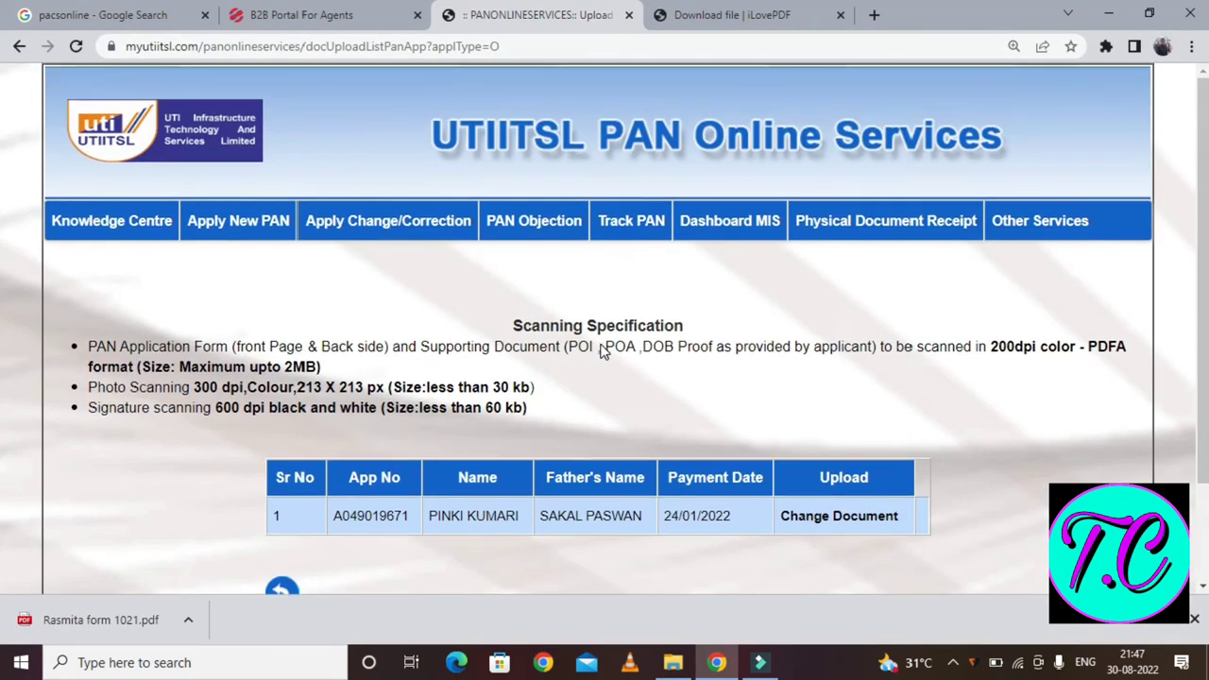